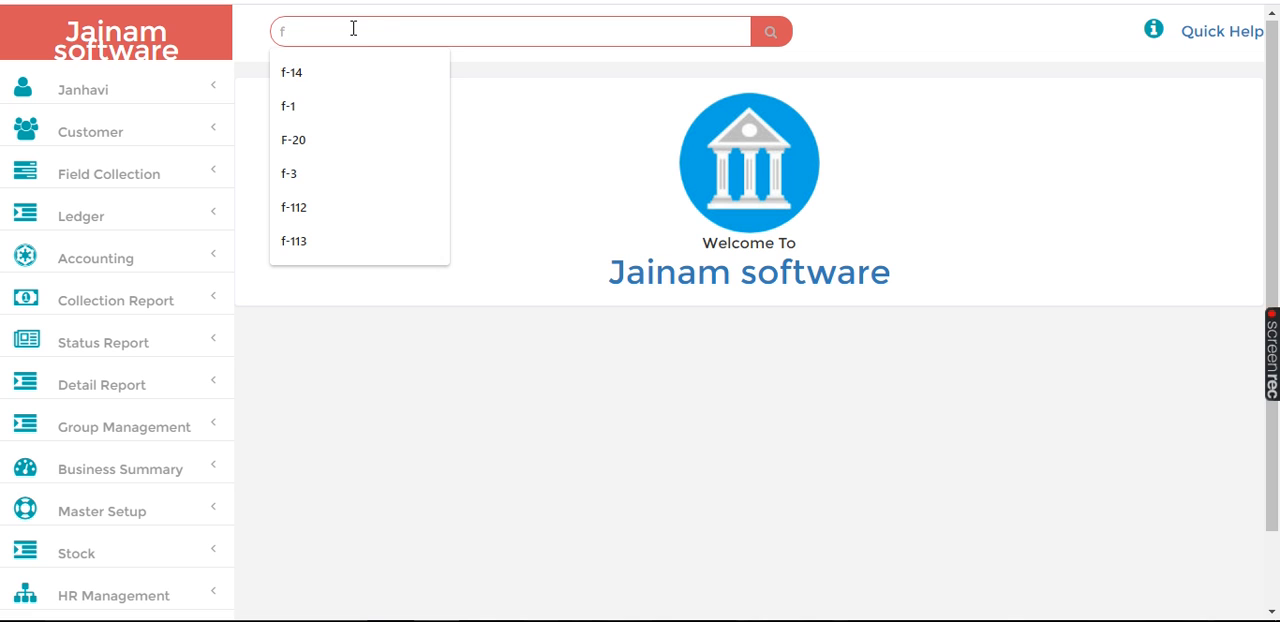
Step: Search for the customer by file number and open a new loan entry for that customer
text(3)
key(Return)
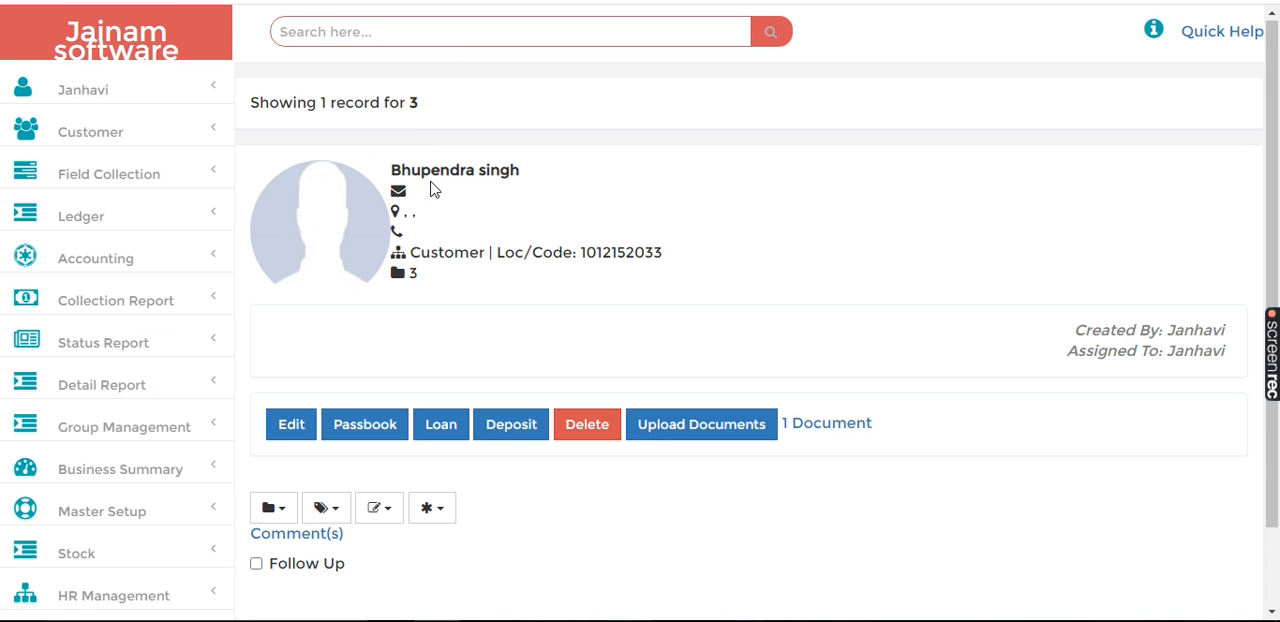
click(443, 426)
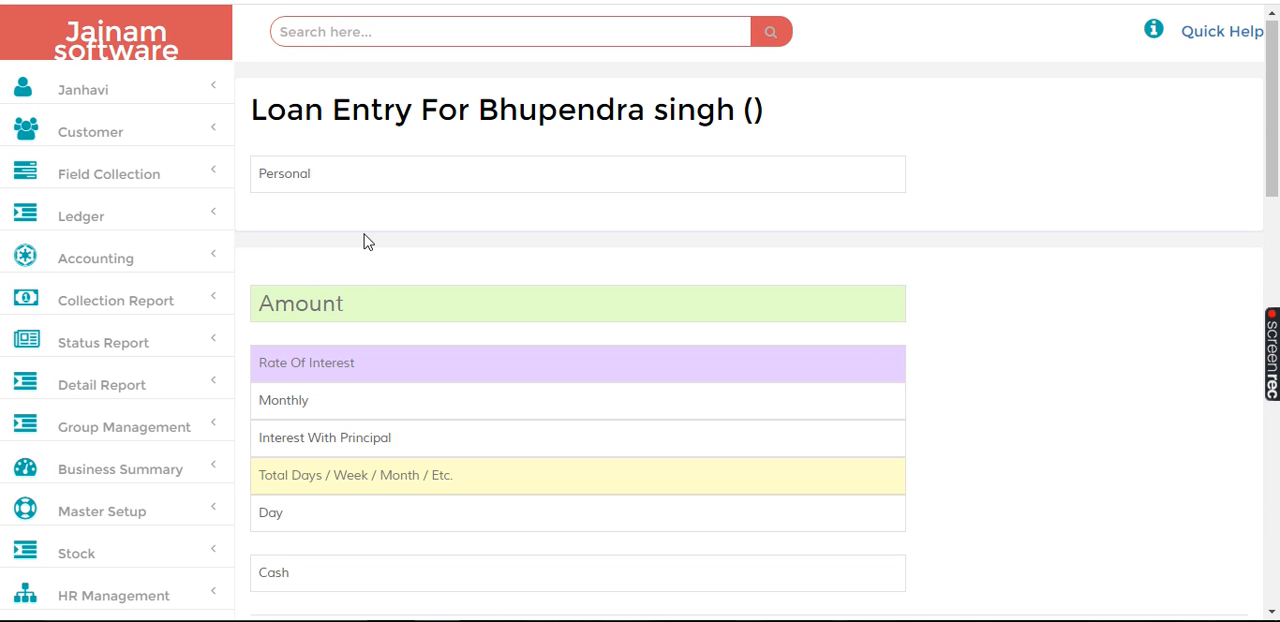
Step: Set the personal loan's amount to 100000 and its monthly rate of interest to 3
click(266, 304)
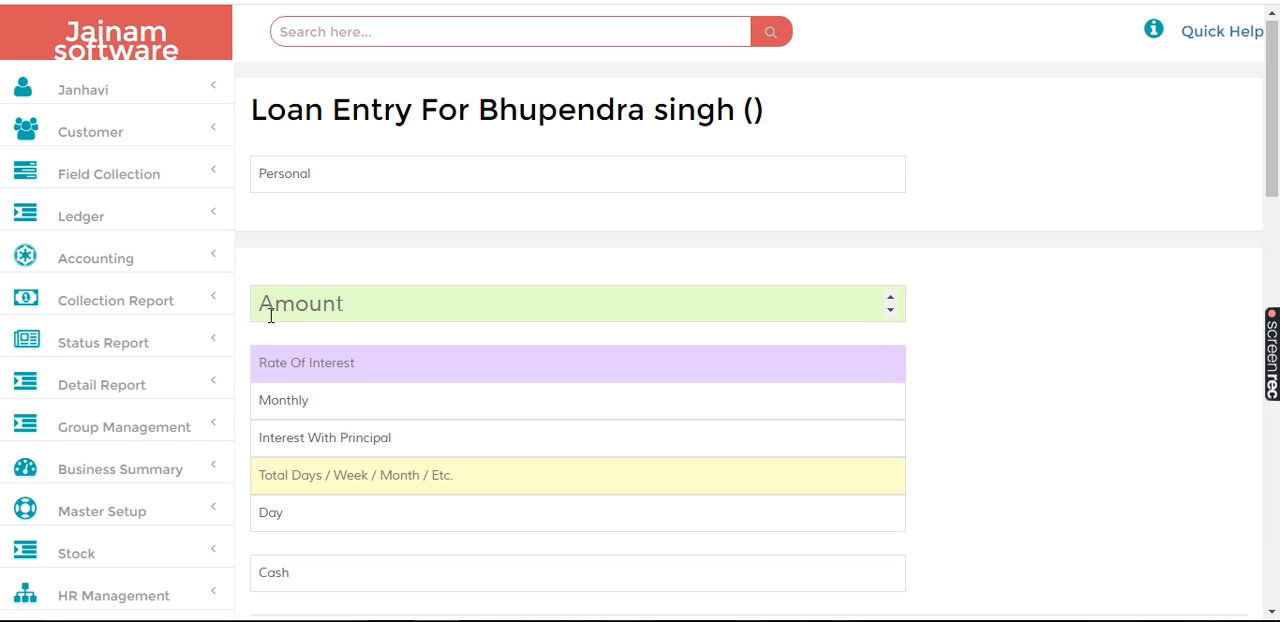
text(100000)
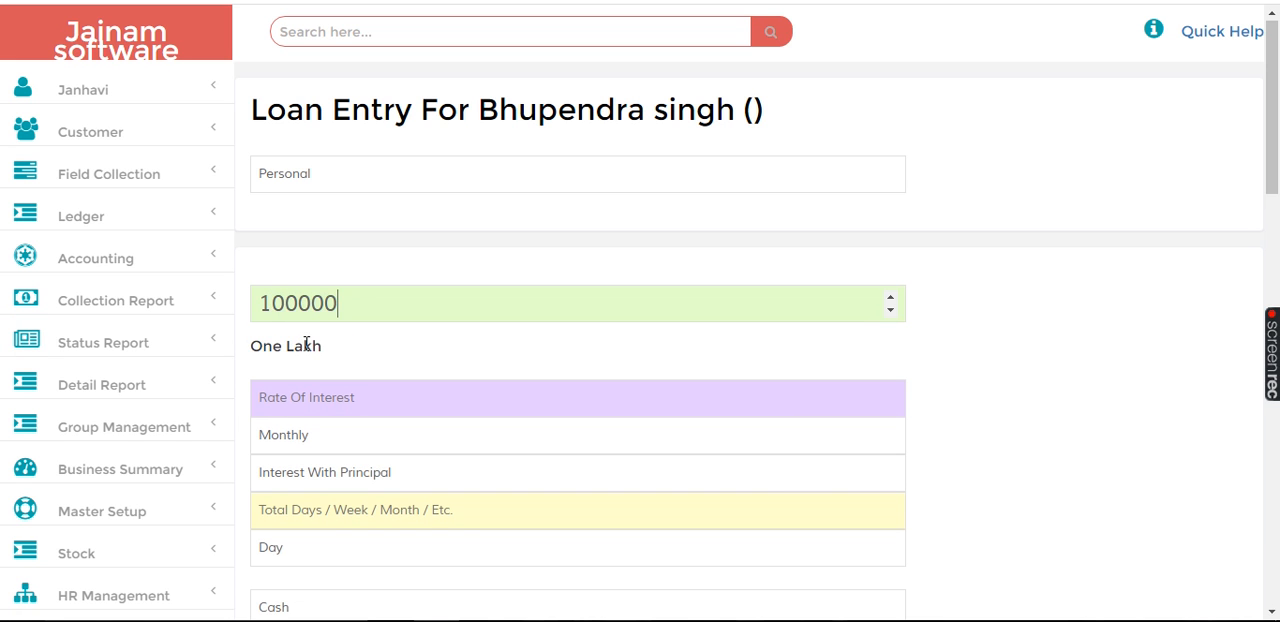
click(287, 396)
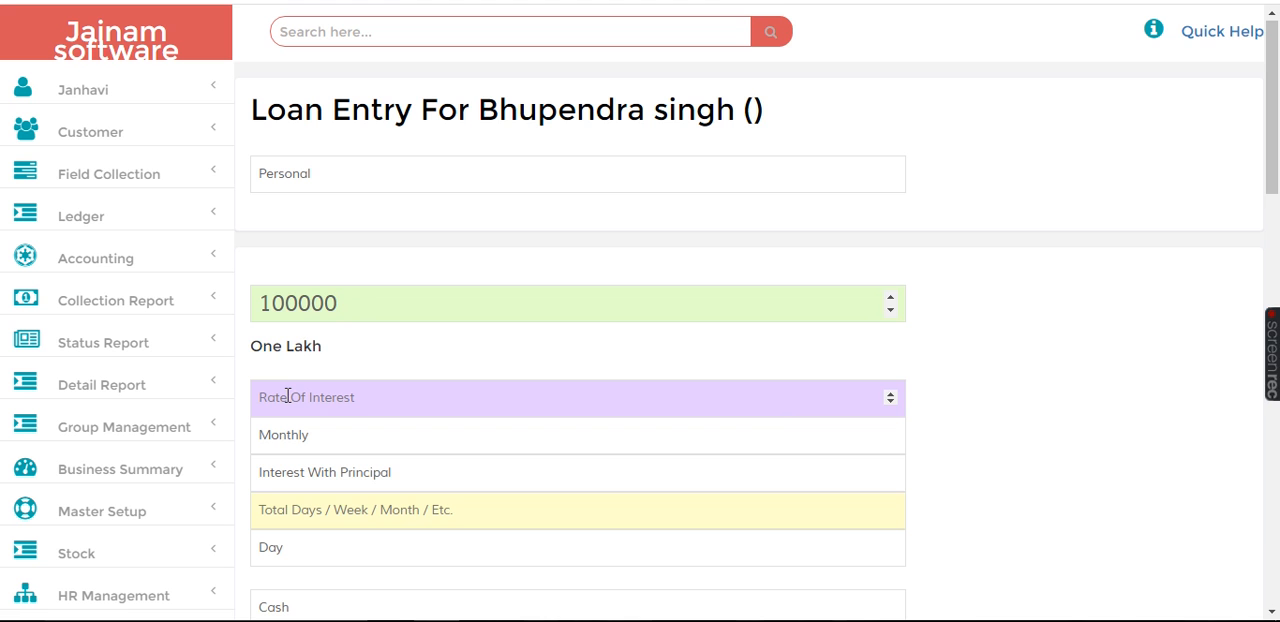
text(3)
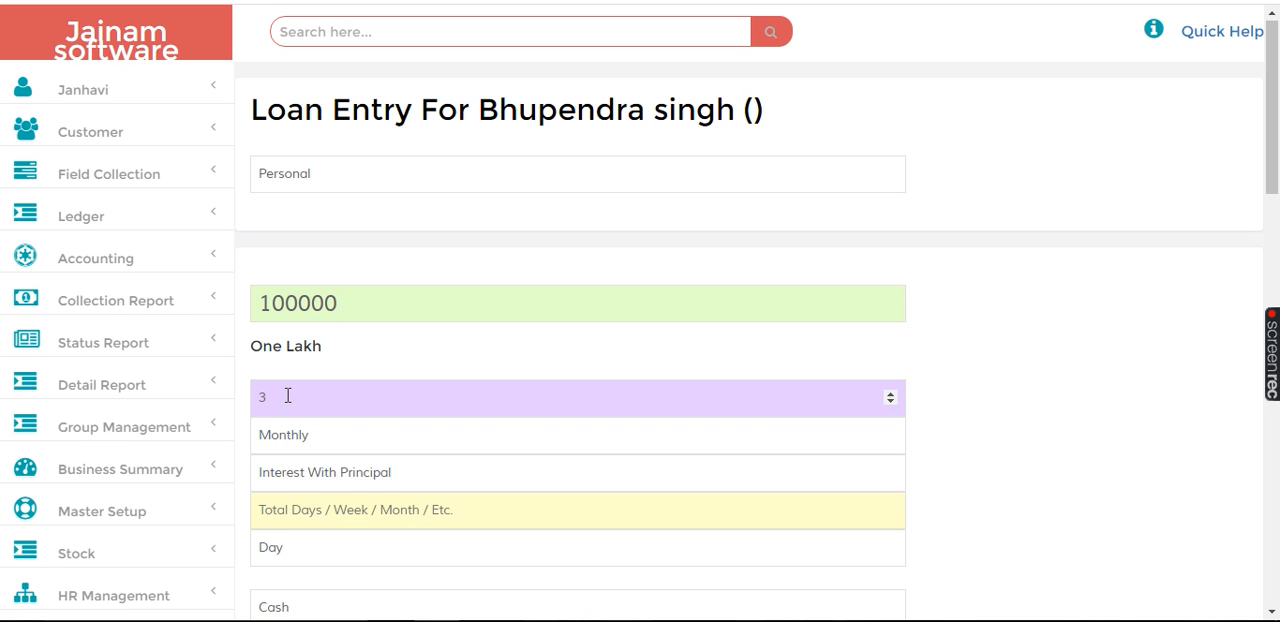
Step: Set the interest method to First Interest Then Principal and the loan duration to 24 Month
click(313, 479)
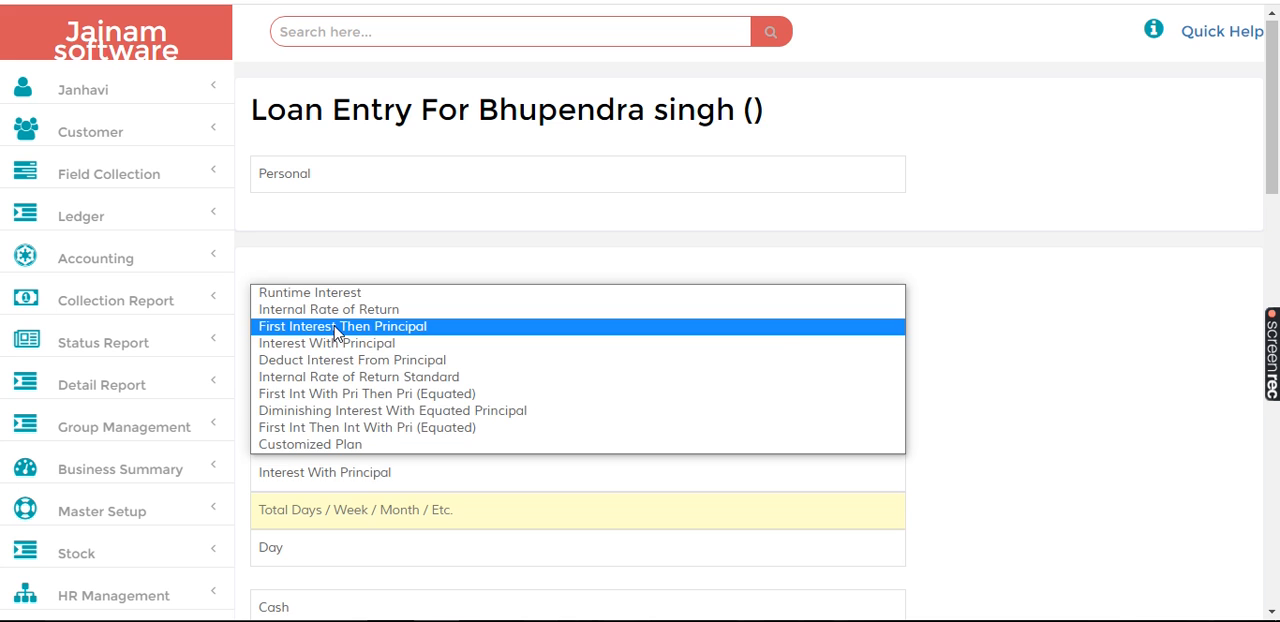
click(337, 334)
click(320, 517)
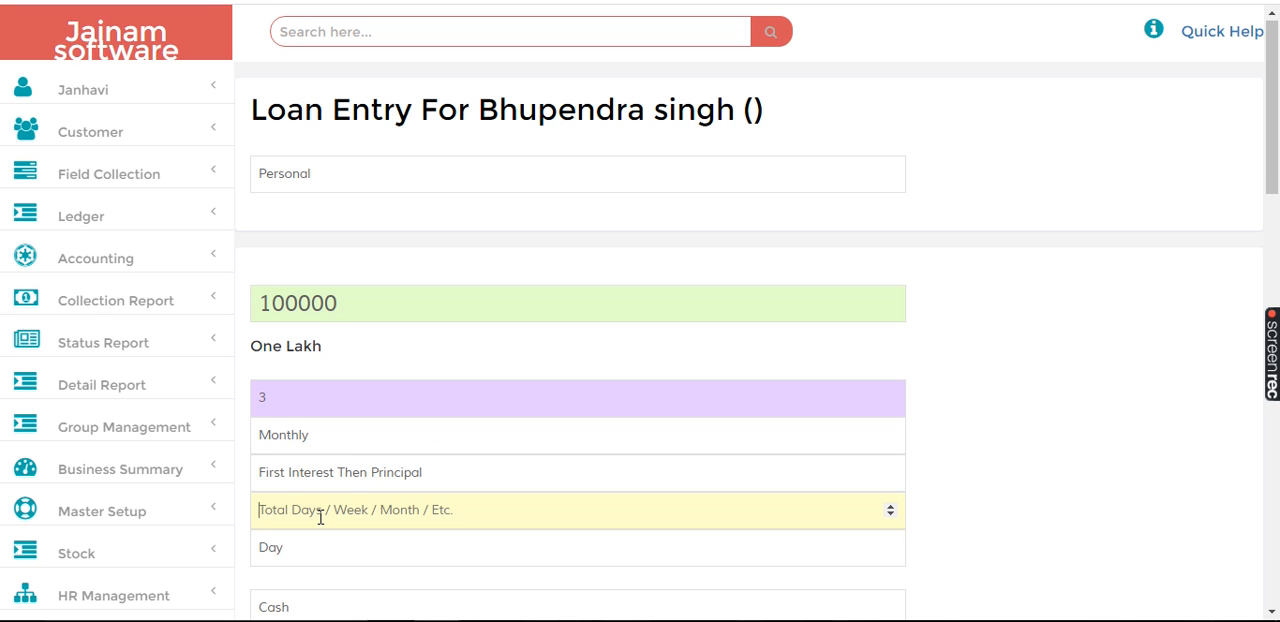
text(24)
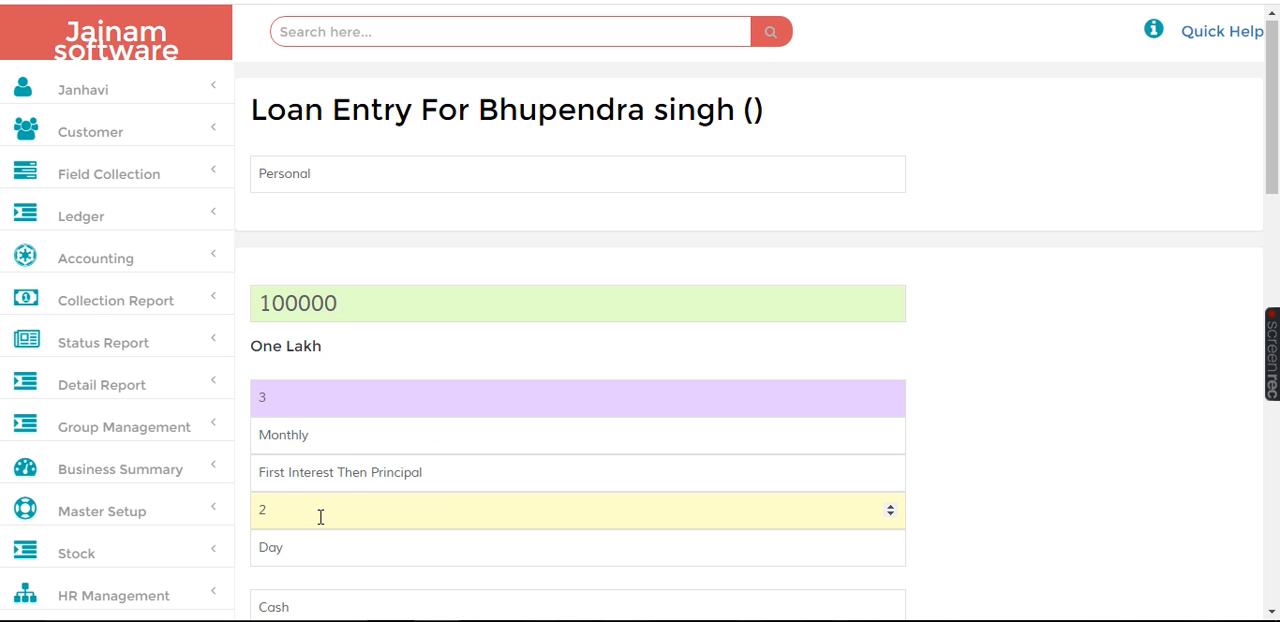
click(293, 560)
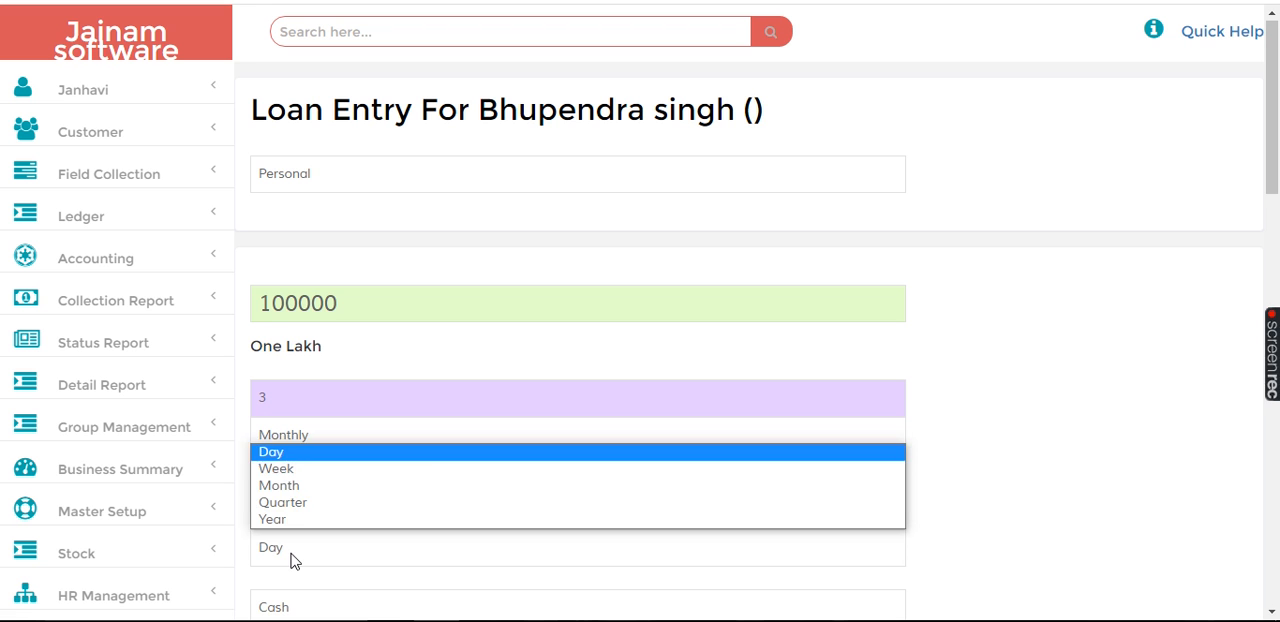
click(301, 489)
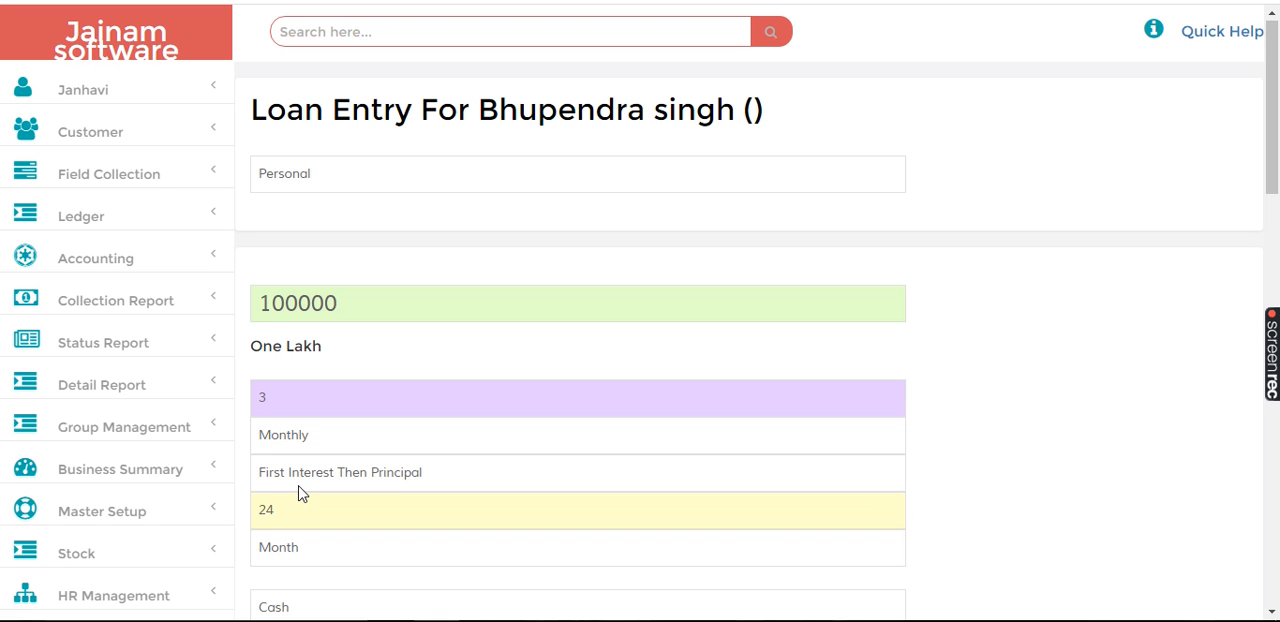
Step: Set the amount per installment to 3000 in the loan's additional settings
scroll(1275, 453, down, 5)
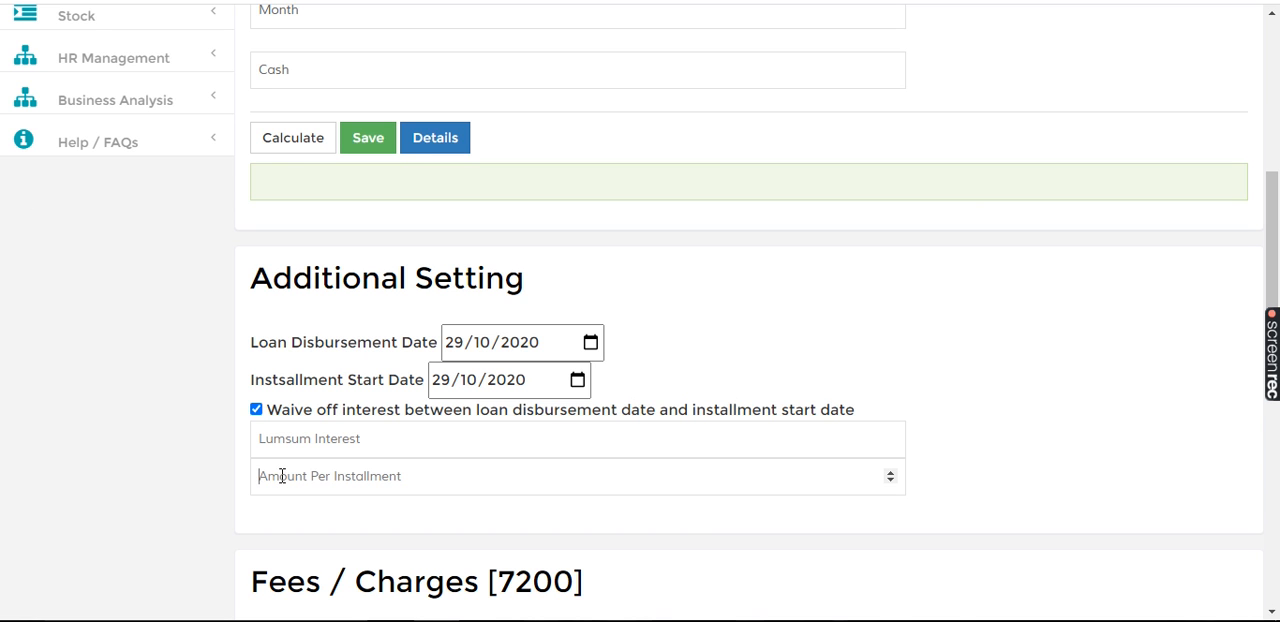
text(3000)
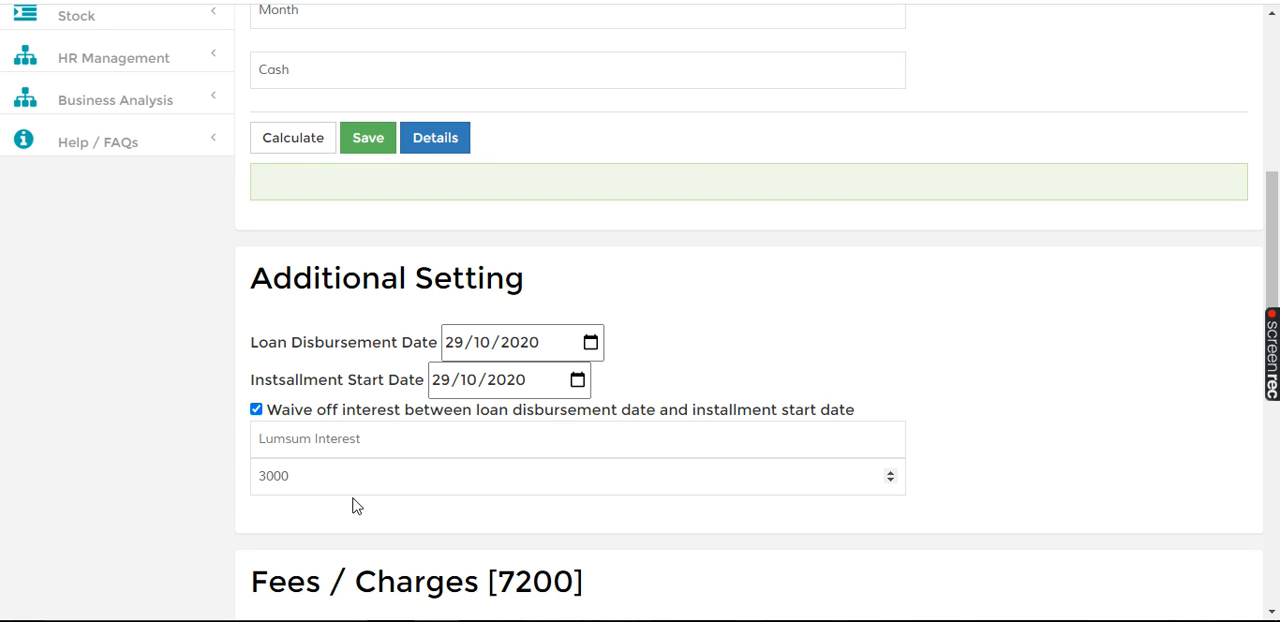
Step: Delete the Commission Received, Interest Received and Insurance Charges entries from the loan's fees and charges
click(1275, 478)
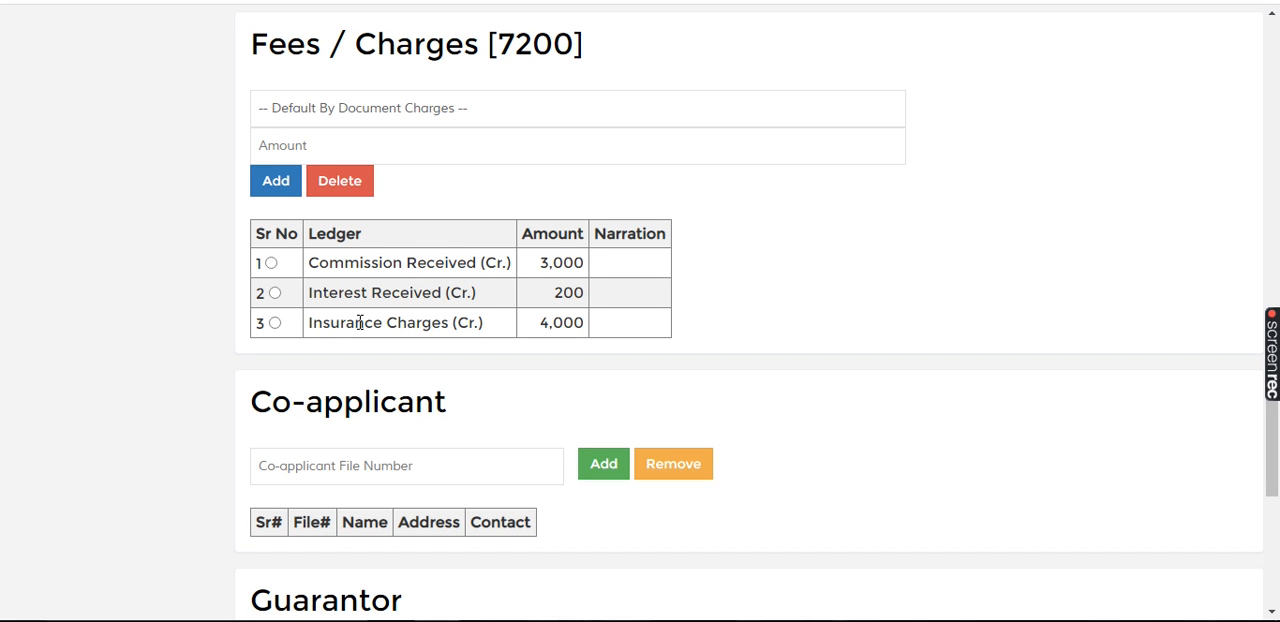
click(271, 263)
click(345, 178)
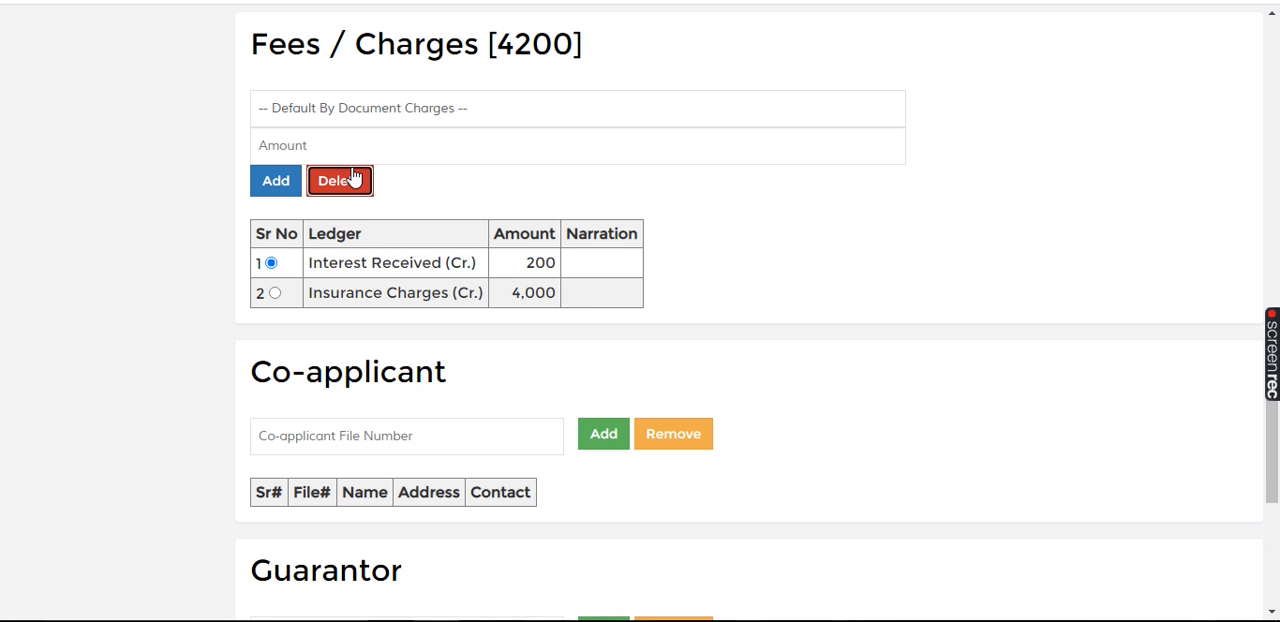
click(358, 188)
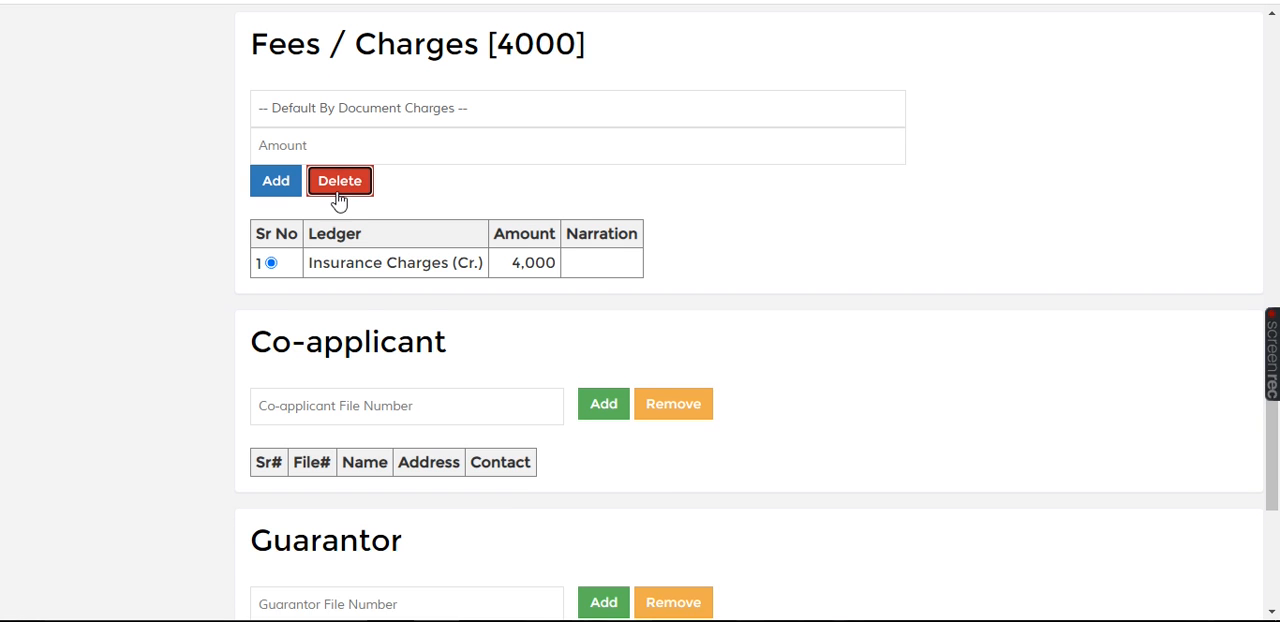
click(341, 188)
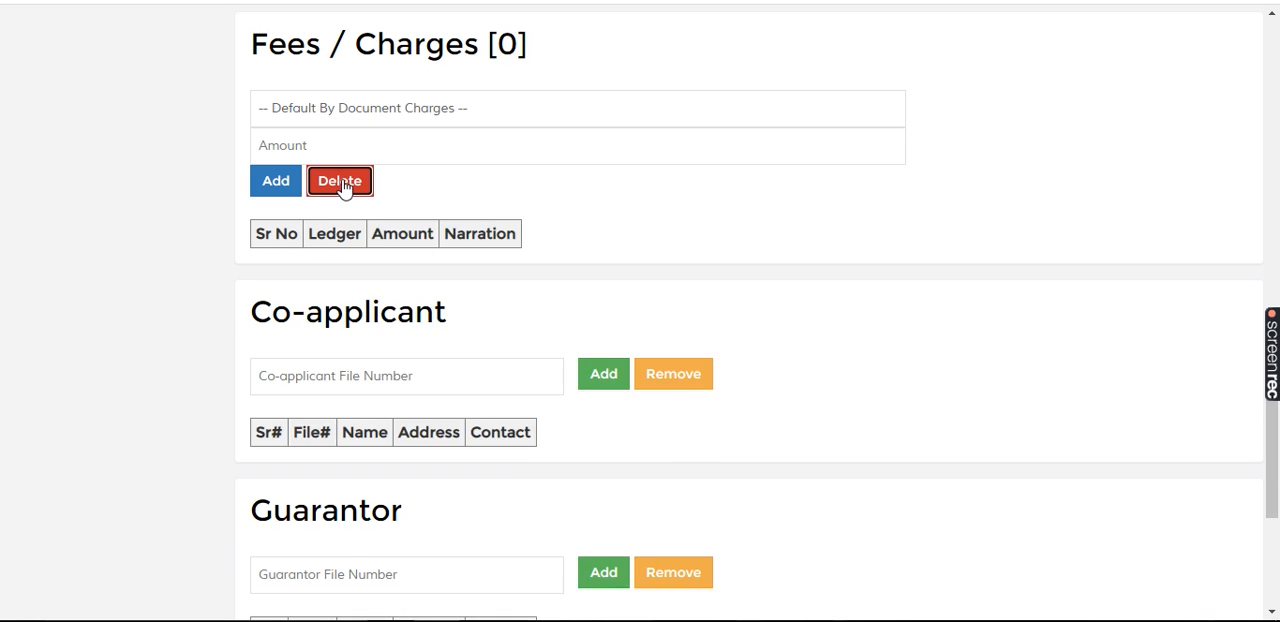
click(346, 106)
key(Down)
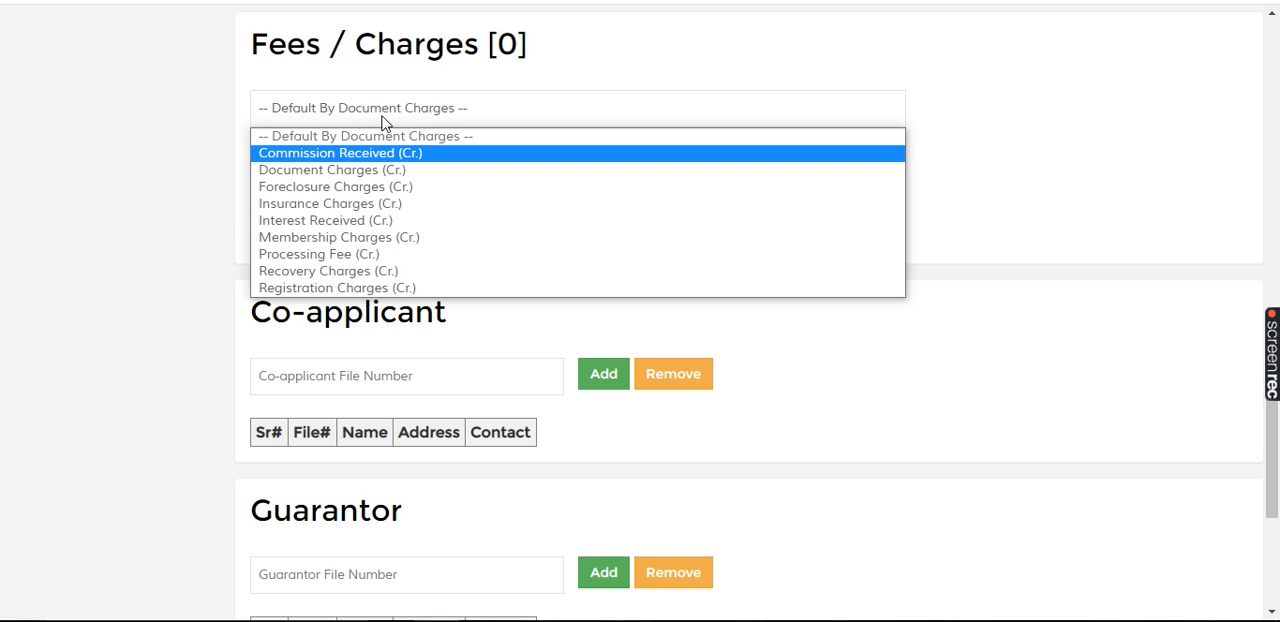
click(757, 116)
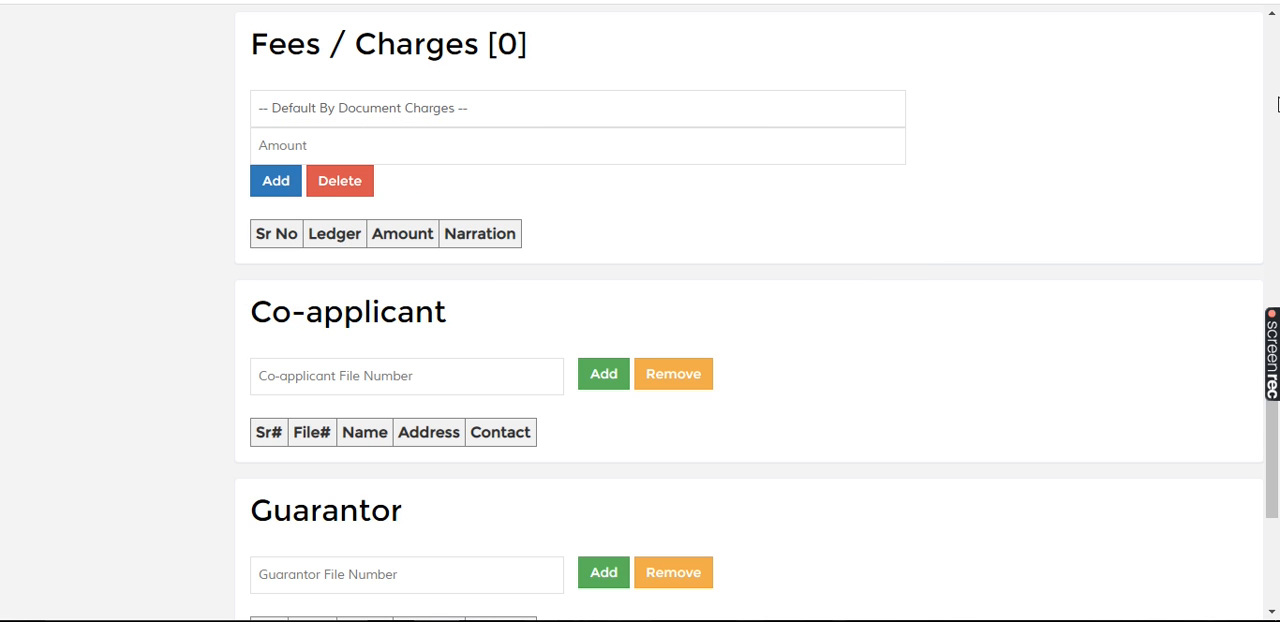
Step: Calculate the loan, check its installment, duration and projected interest in the summary, and save it
scroll(1267, 98, up, 5)
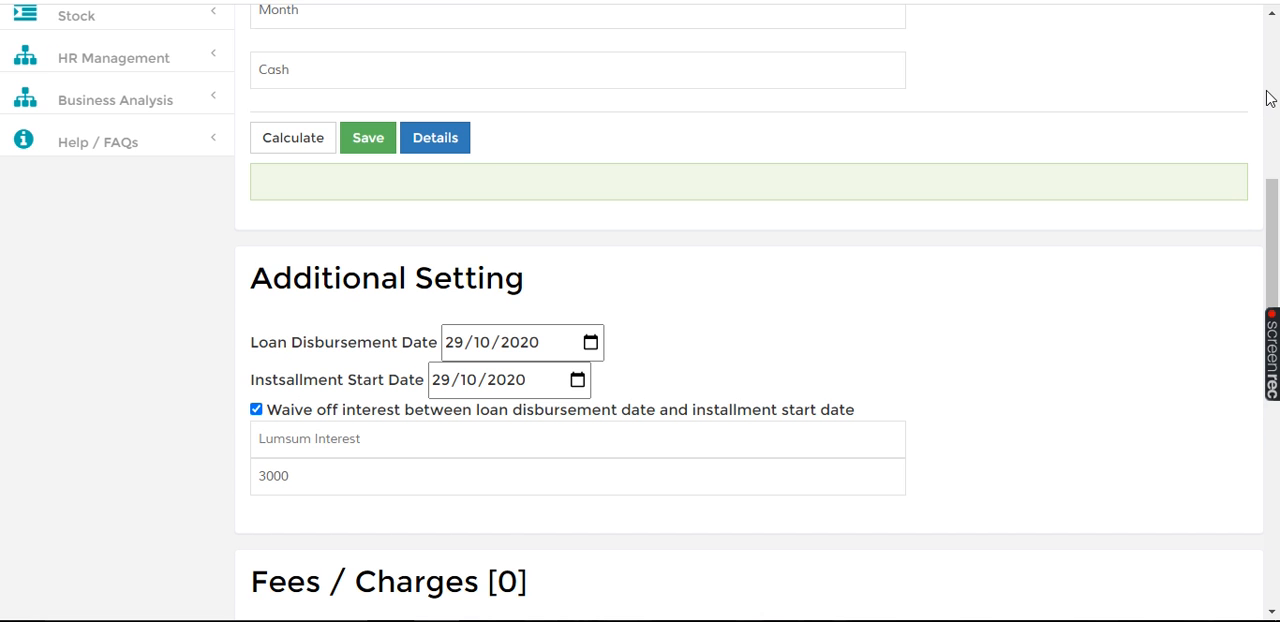
click(296, 152)
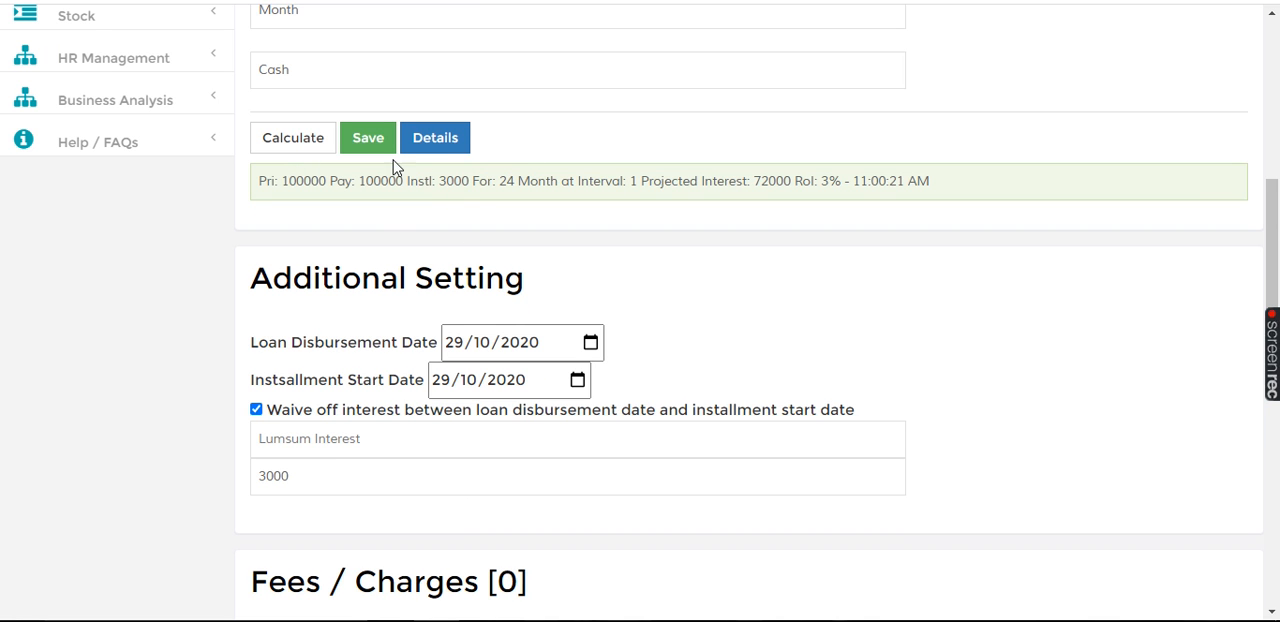
double_click(455, 181)
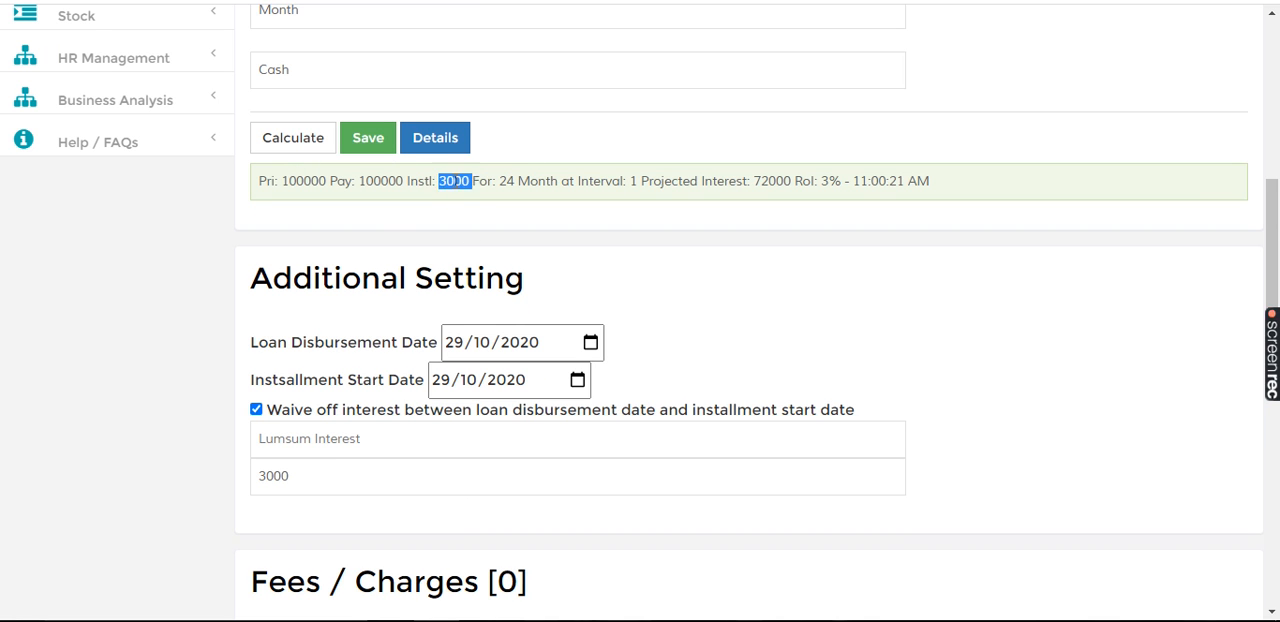
double_click(507, 181)
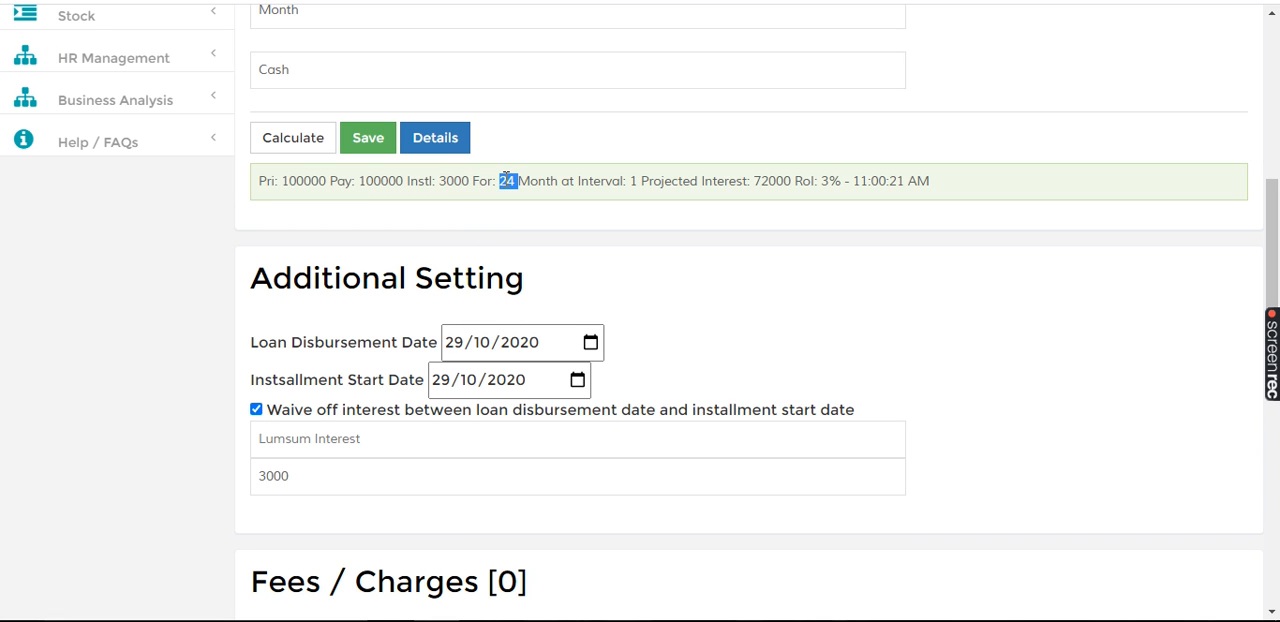
double_click(775, 181)
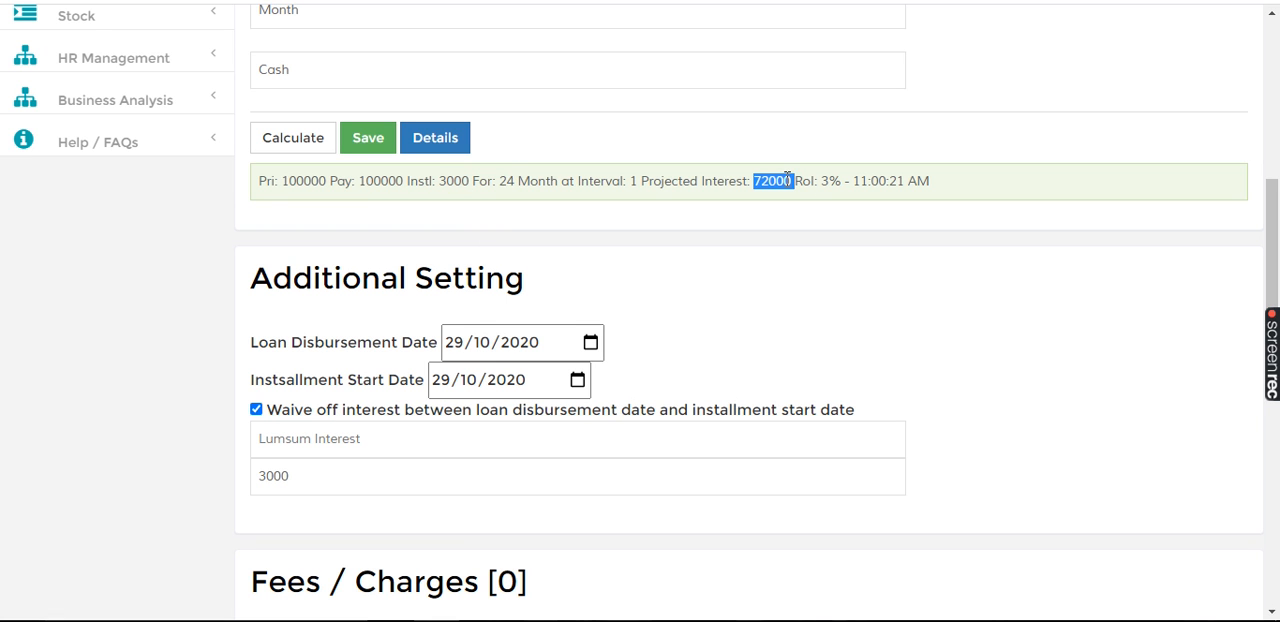
click(367, 142)
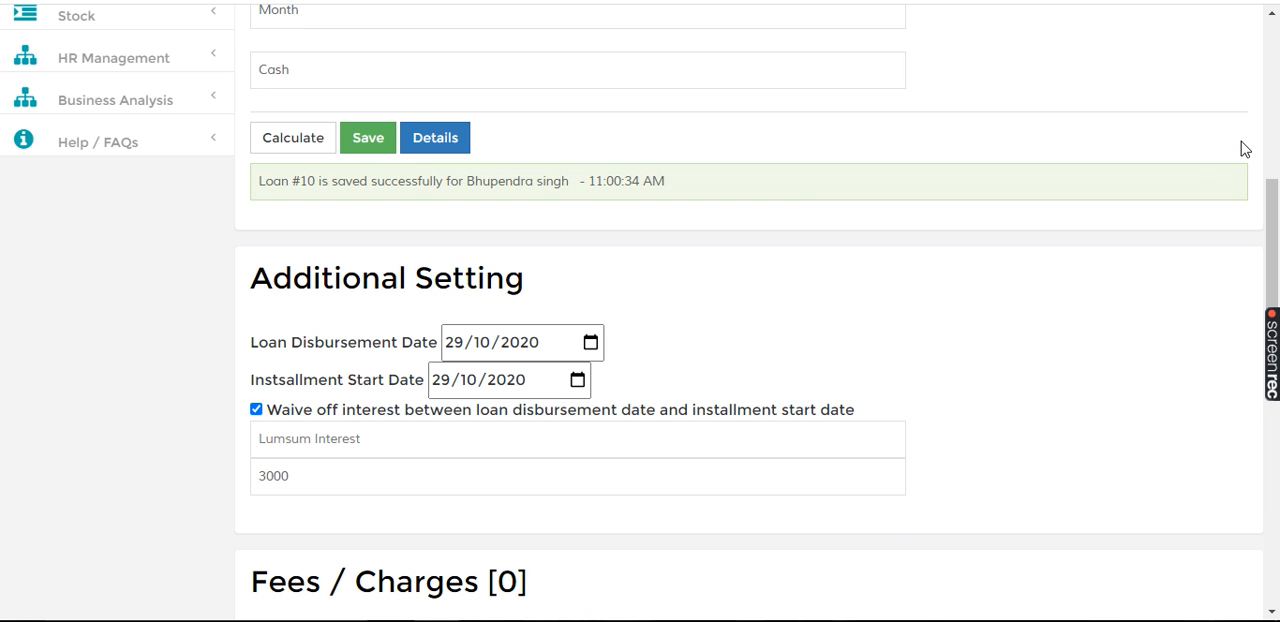
Step: Search for the saved loan by its loan number and check the installment amount to receive
click(1271, 108)
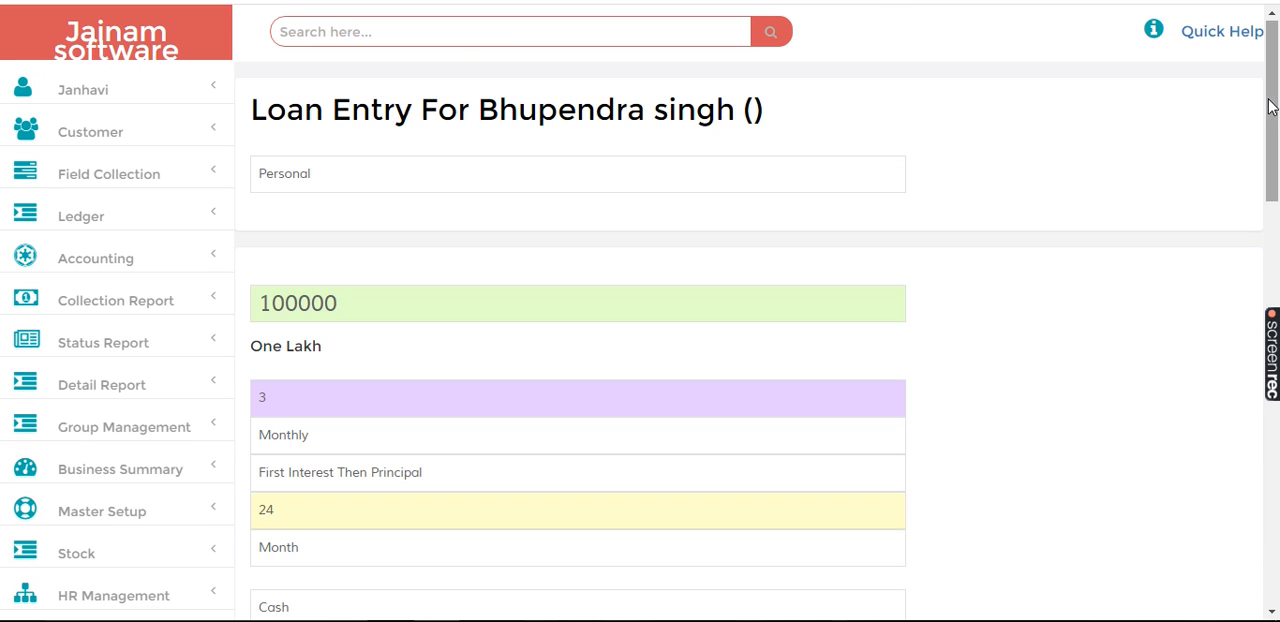
click(511, 42)
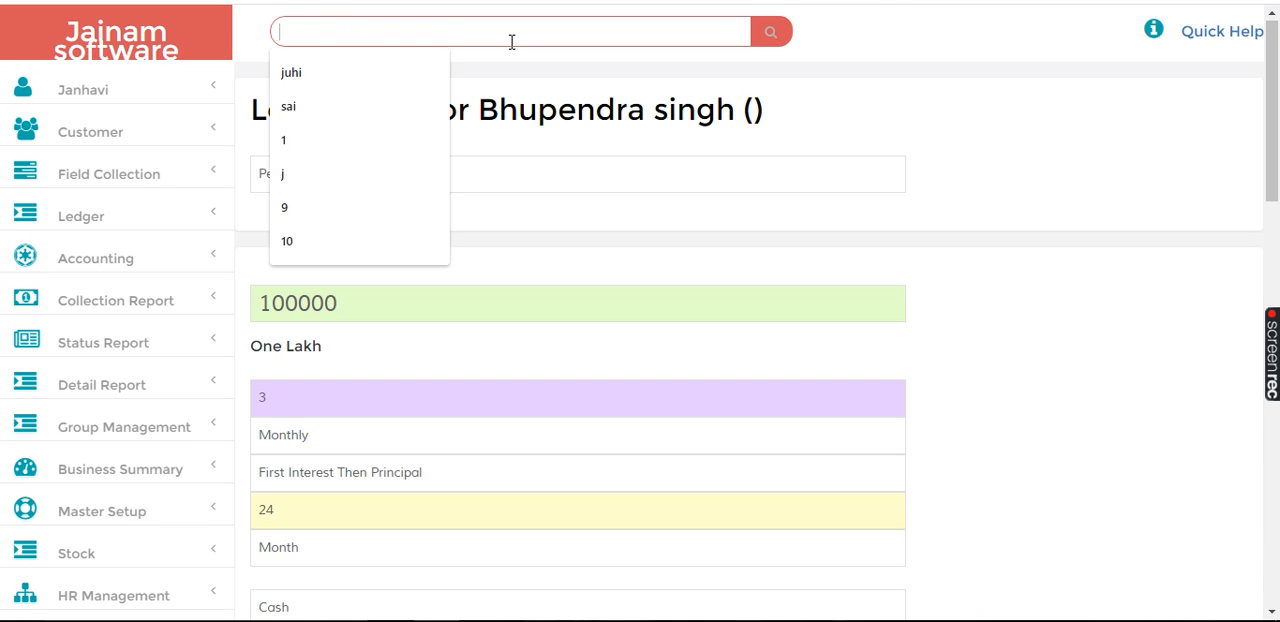
text(10)
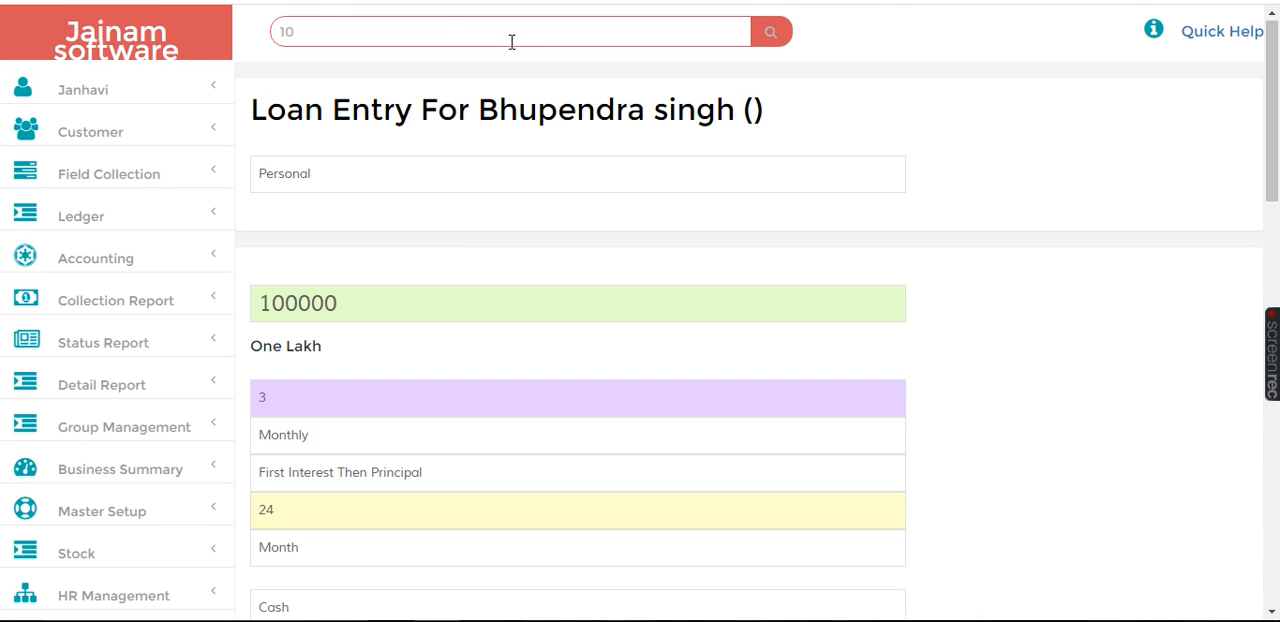
key(Return)
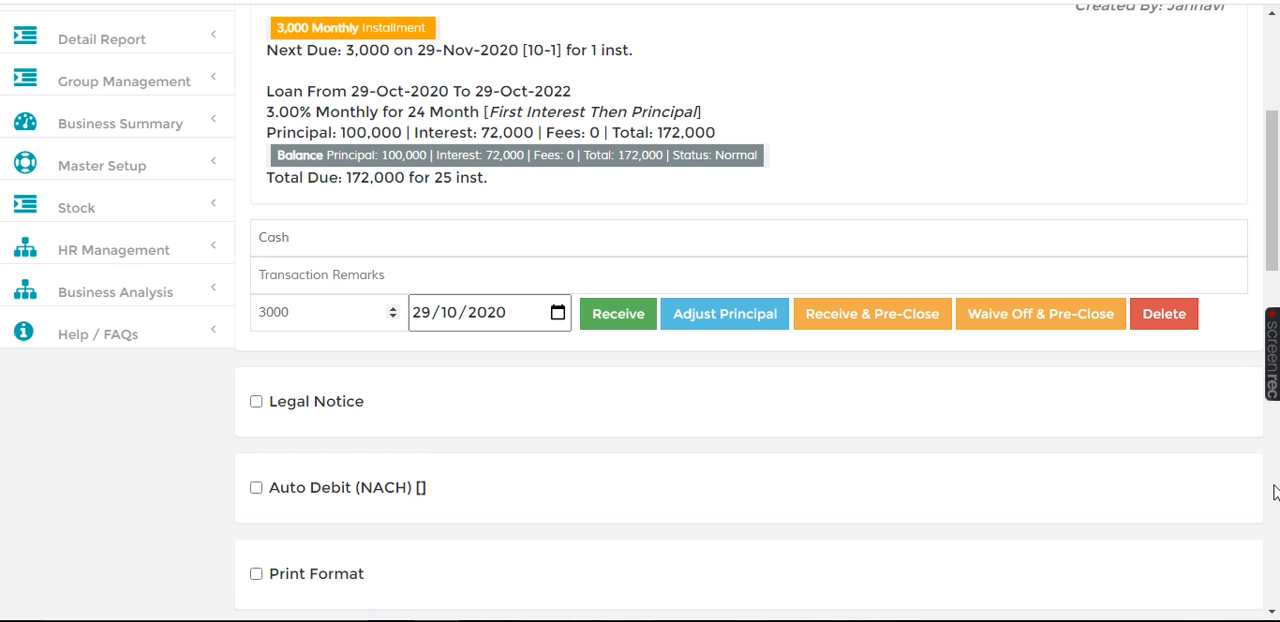
double_click(287, 311)
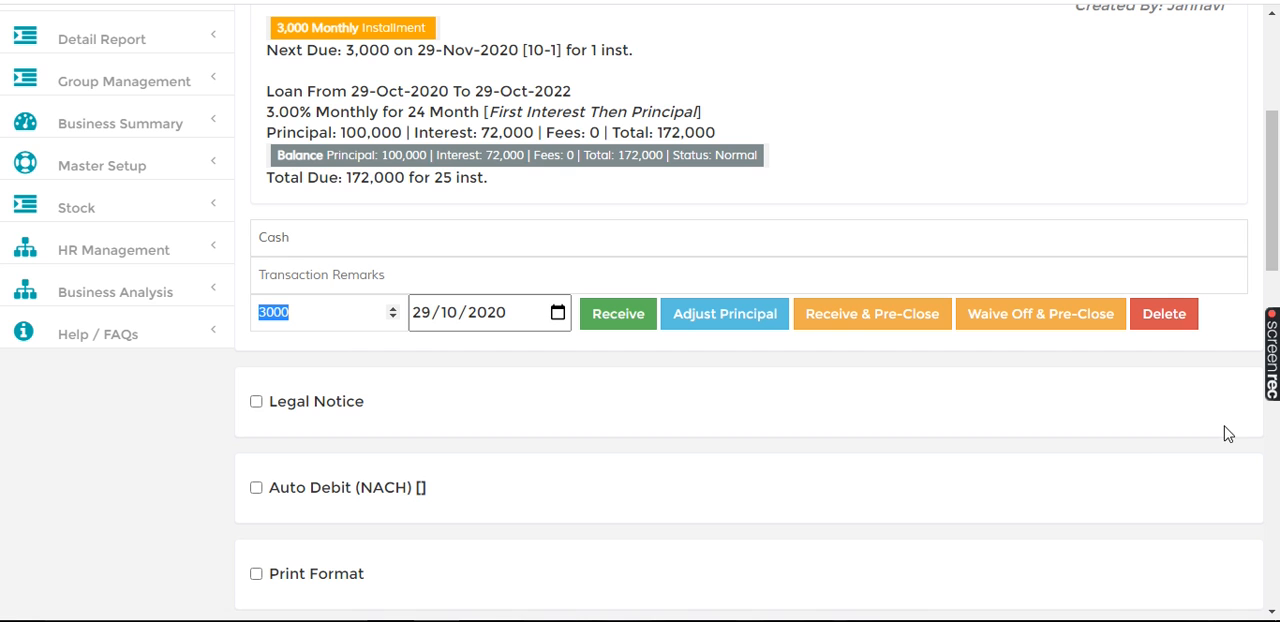
Step: Display the loan's Installment Tracker and examine the amount and interest portion of the scheduled installments
click(1274, 442)
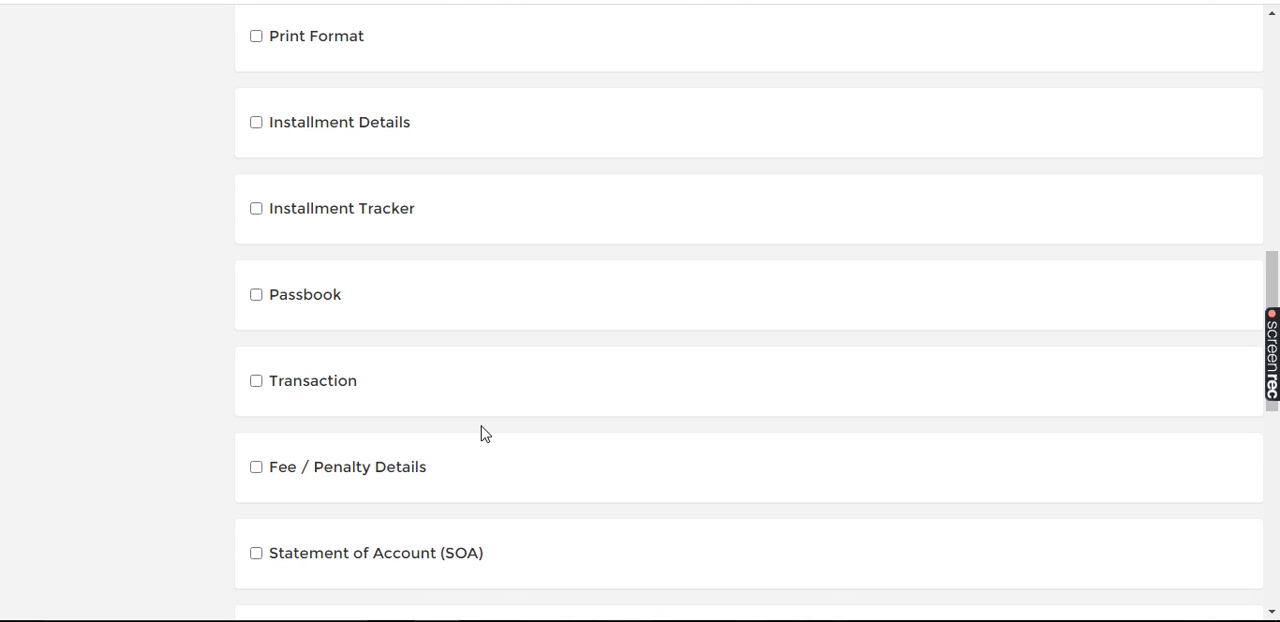
click(256, 208)
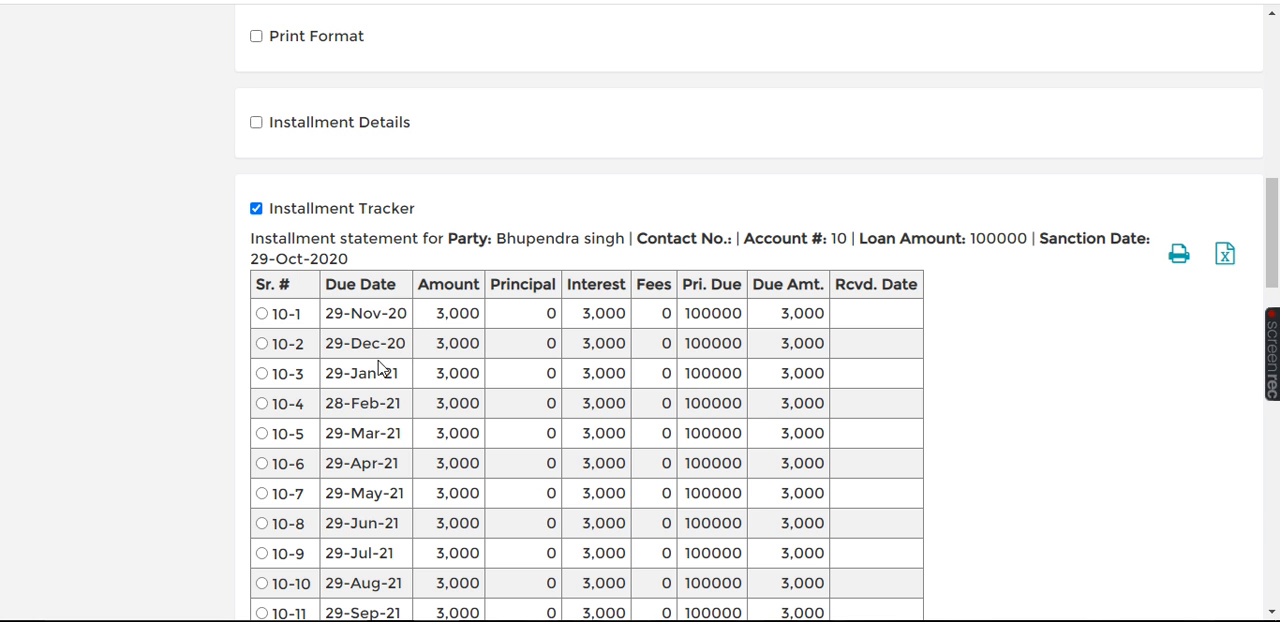
double_click(460, 314)
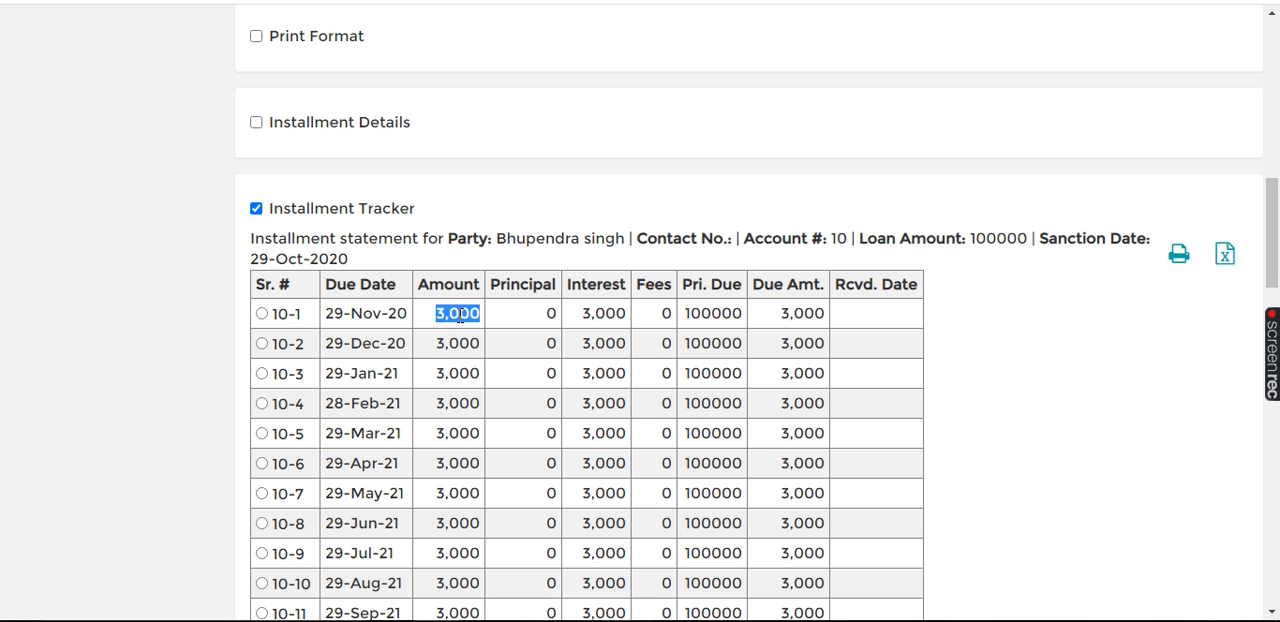
double_click(614, 288)
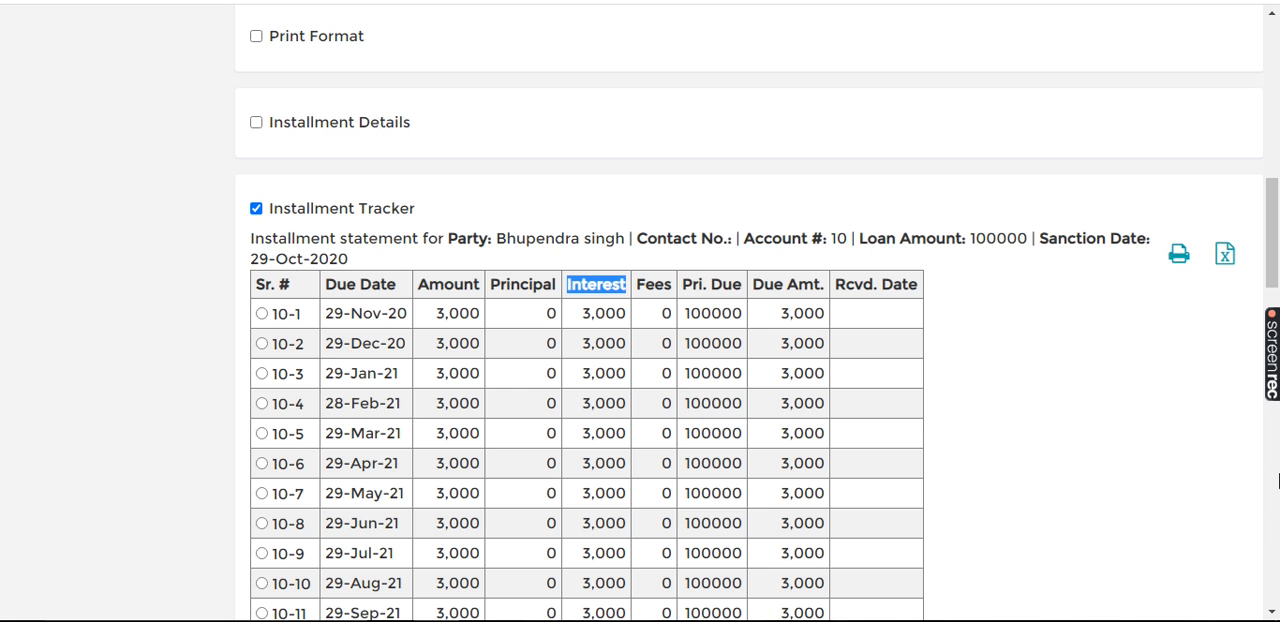
click(1274, 462)
click(1274, 462)
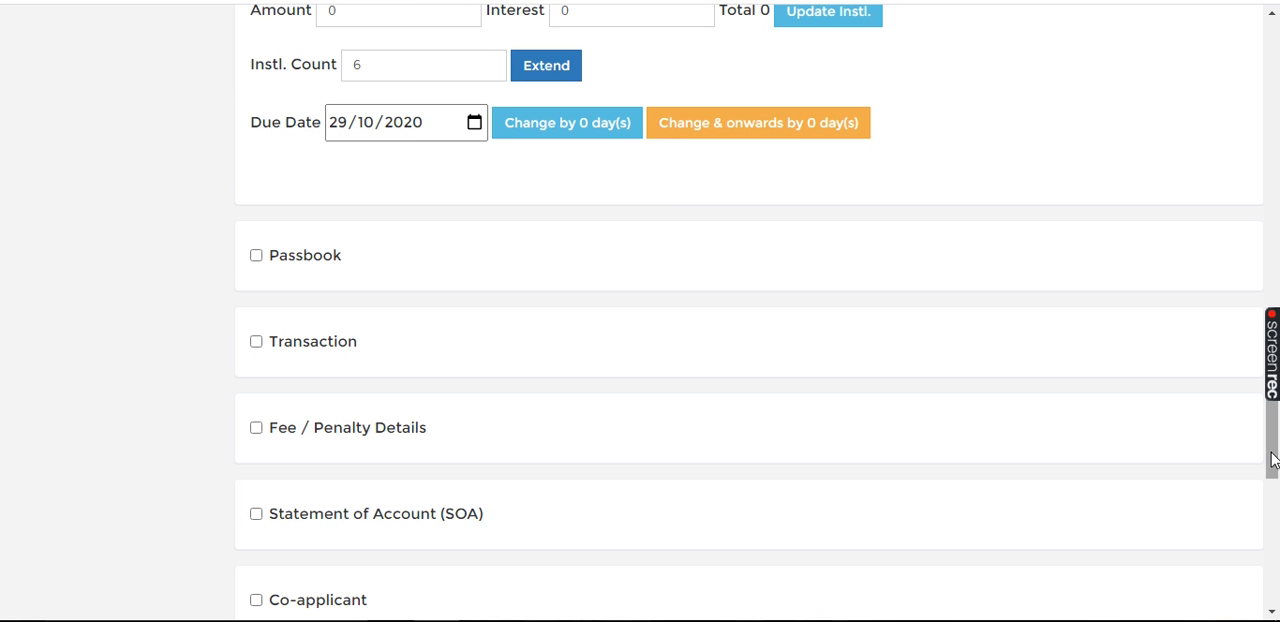
Step: Receive the first monthly installment of 3000 in cash, dated 29/10/2020
click(1271, 249)
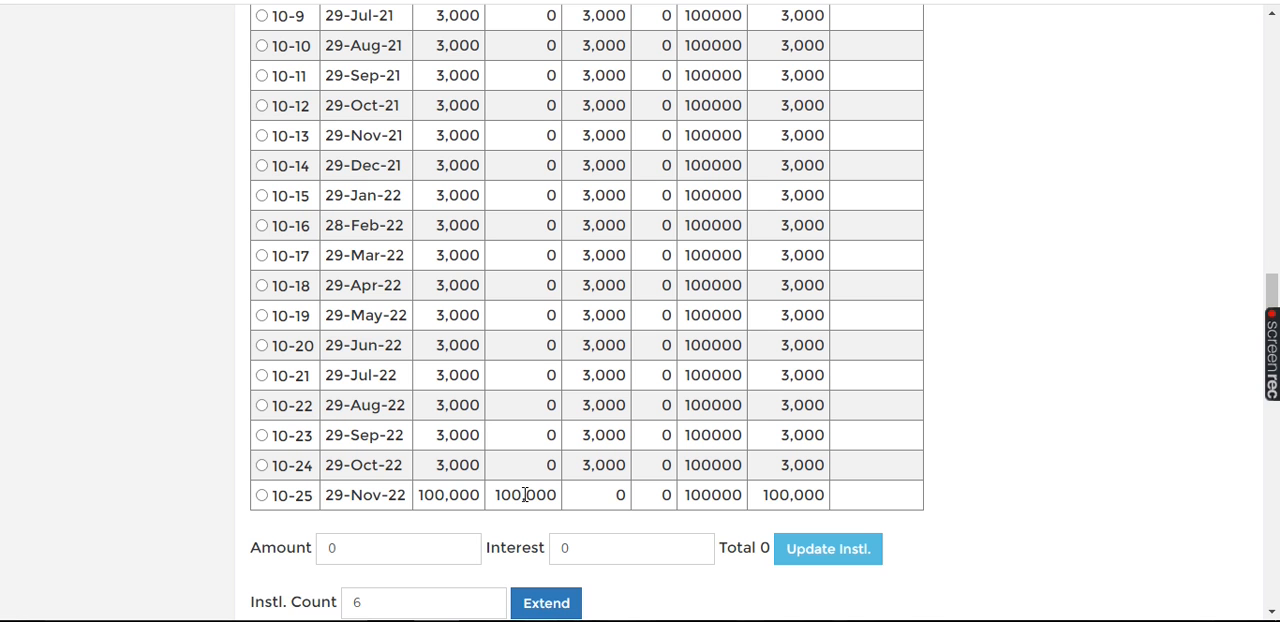
click(1277, 158)
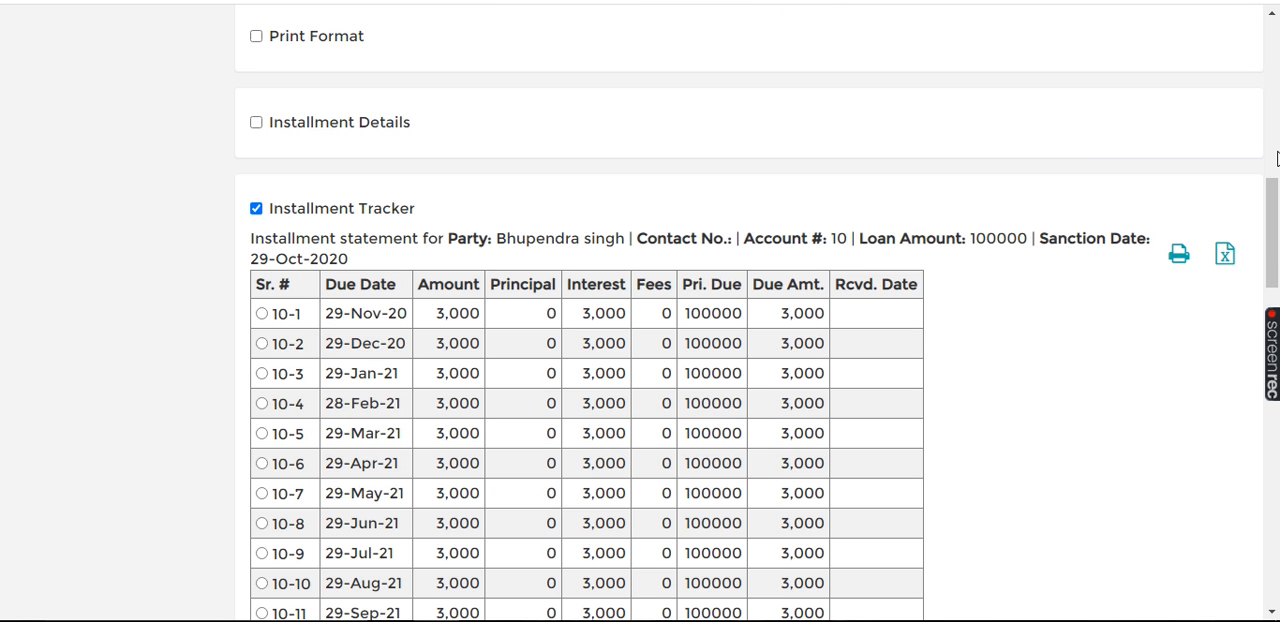
click(1275, 97)
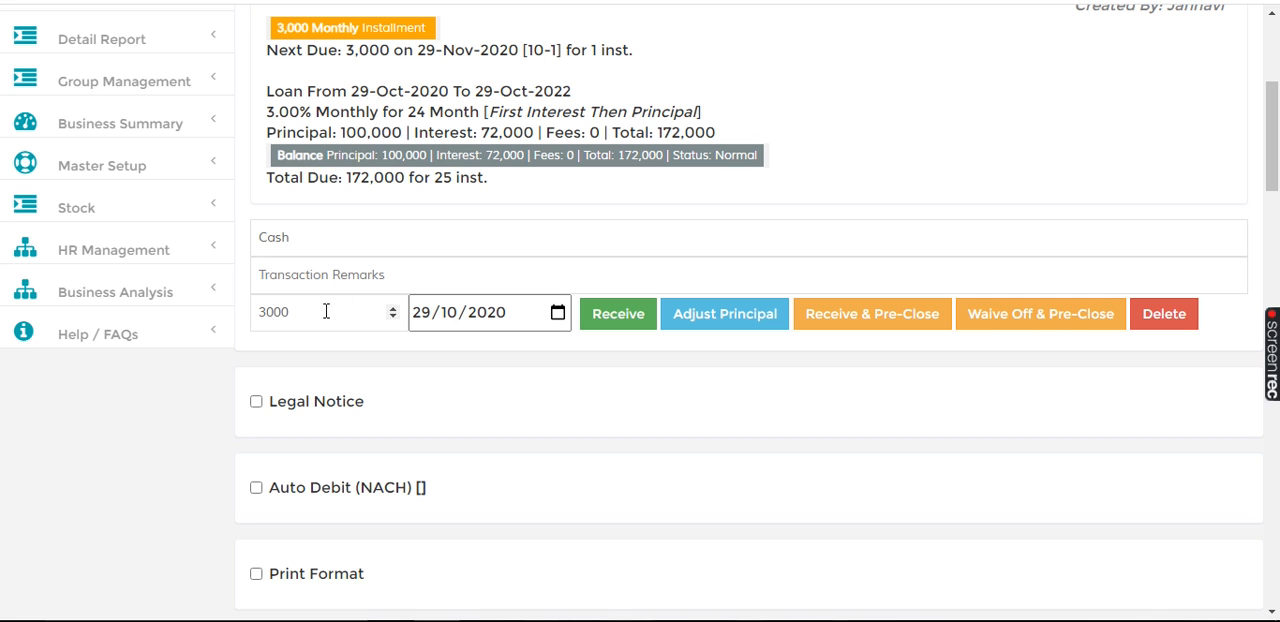
click(557, 314)
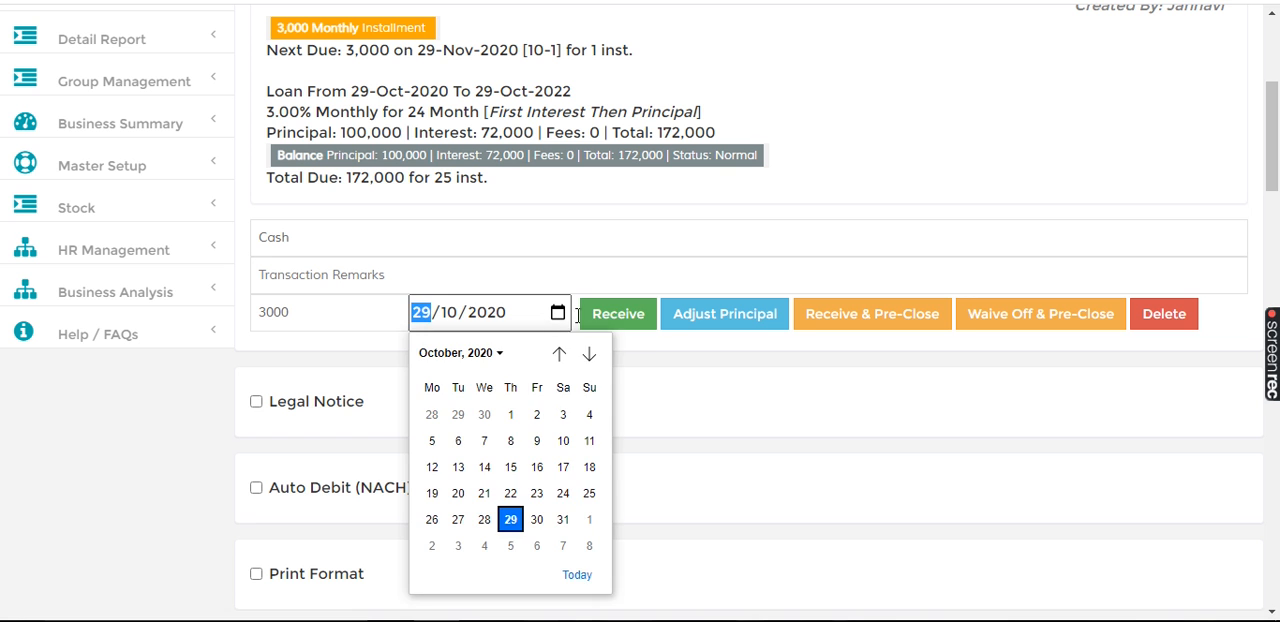
click(669, 397)
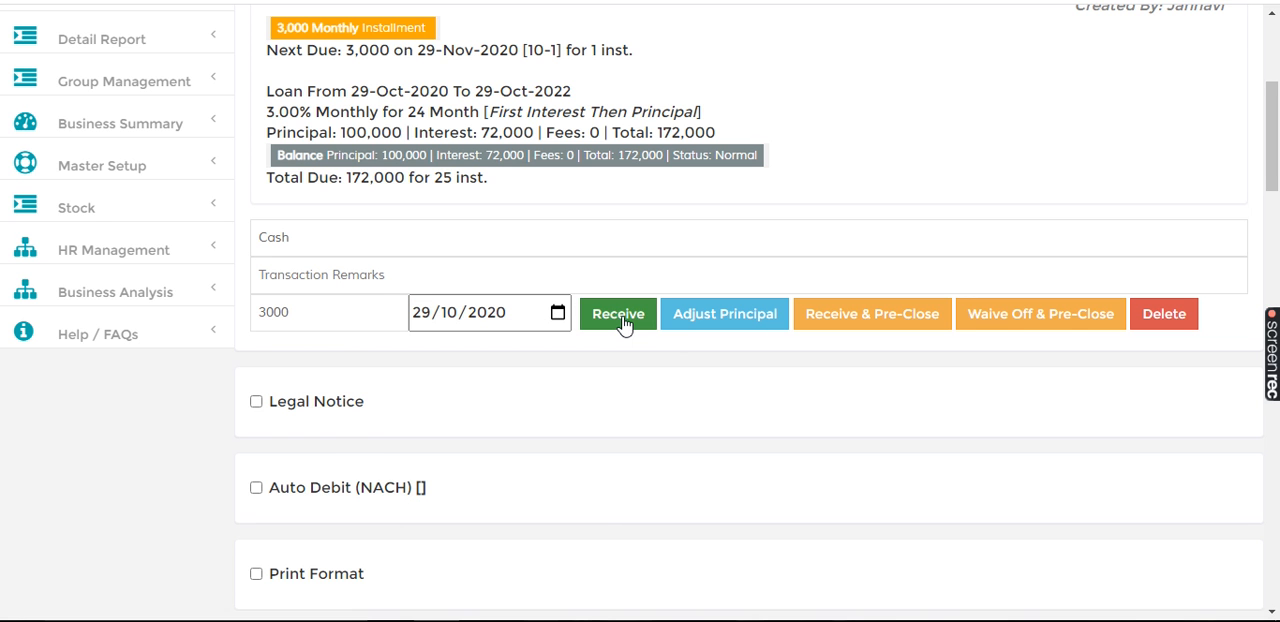
click(619, 316)
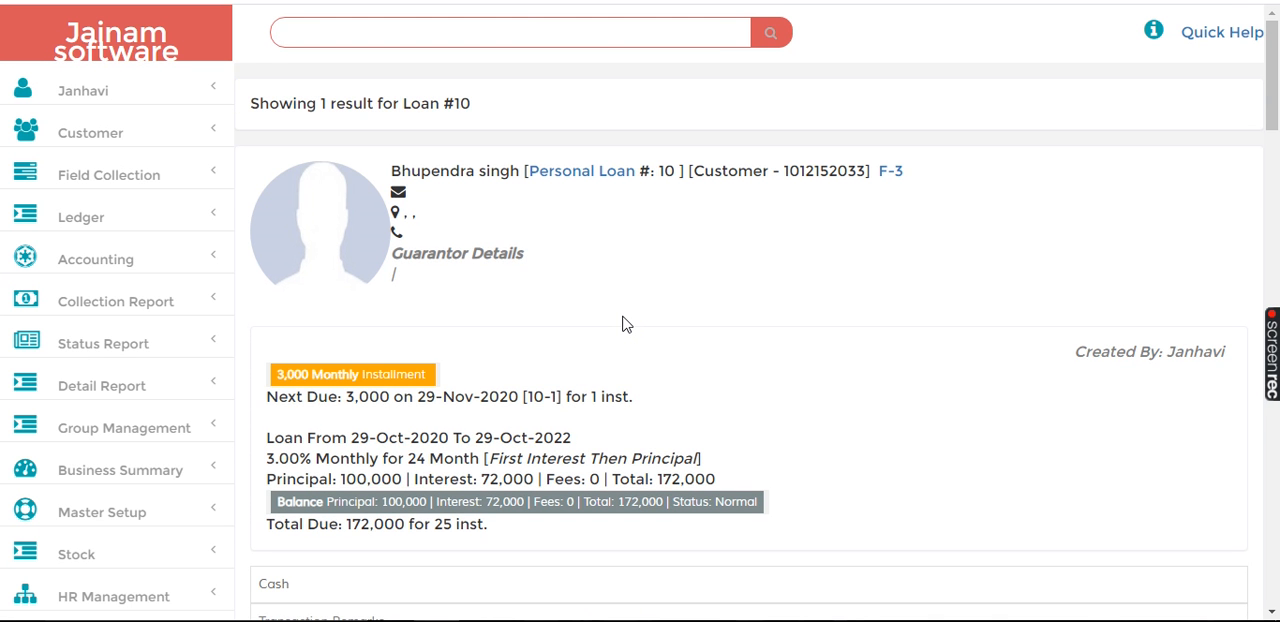
Step: Reload the Installment Tracker and check the received date of the first installment
click(1272, 245)
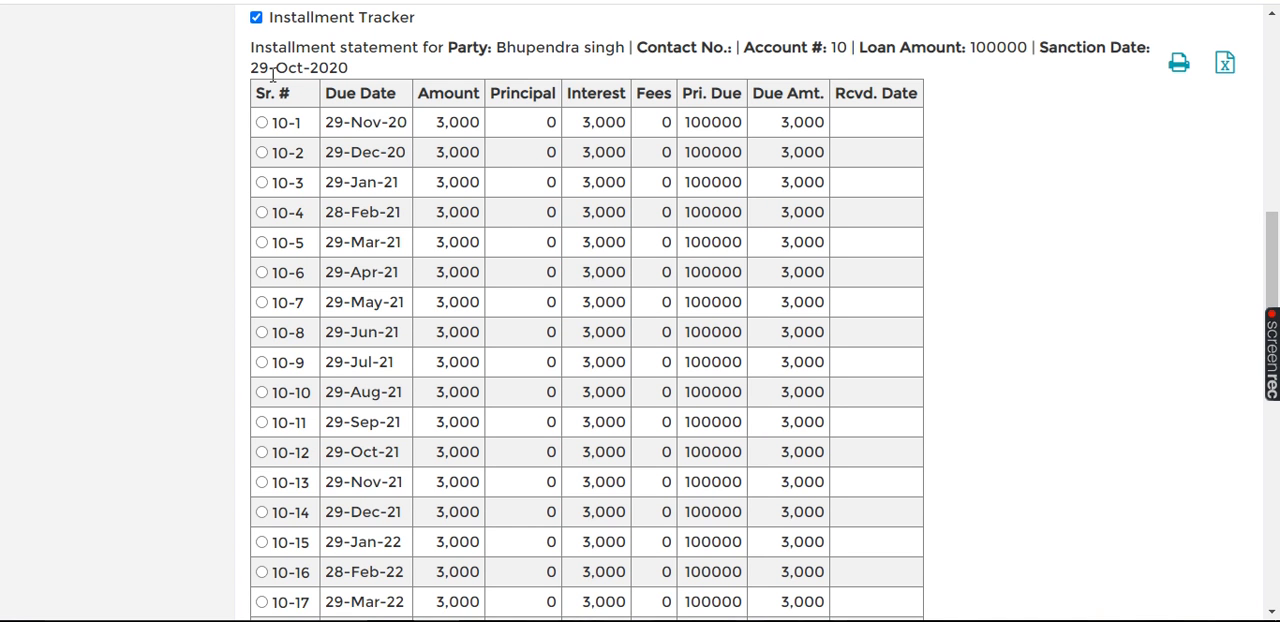
click(256, 17)
click(254, 17)
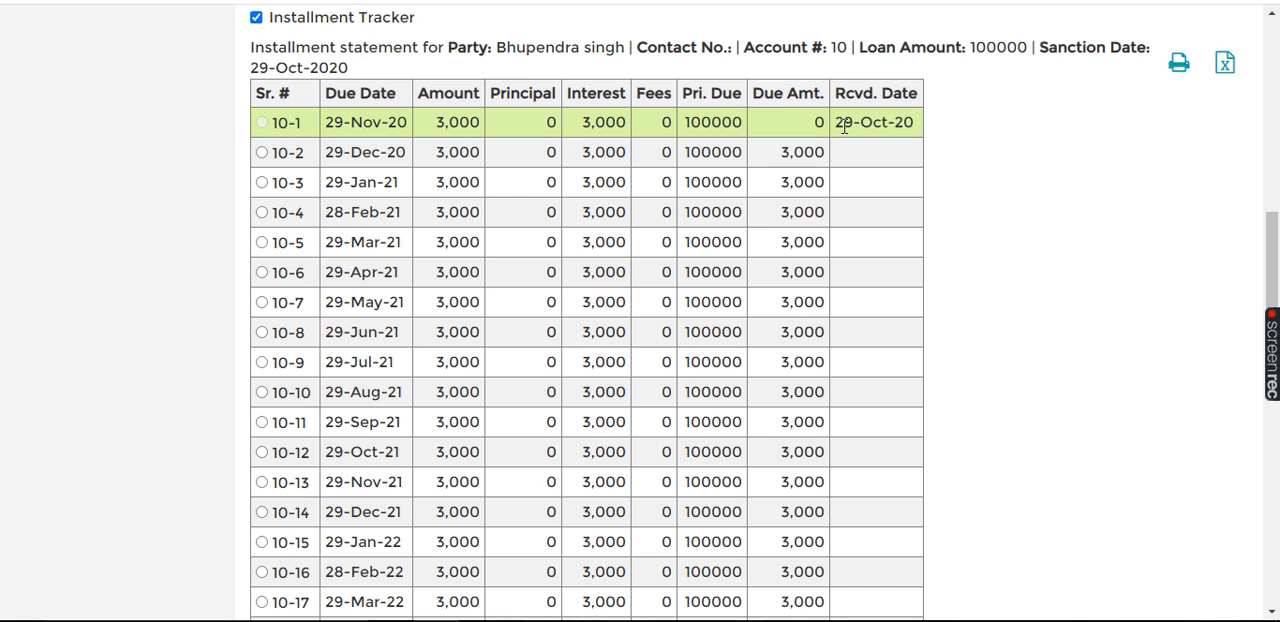
Step: Receive the second installment of 3000 in cash with the payment date set to 29/11/2020
double_click(1271, 86)
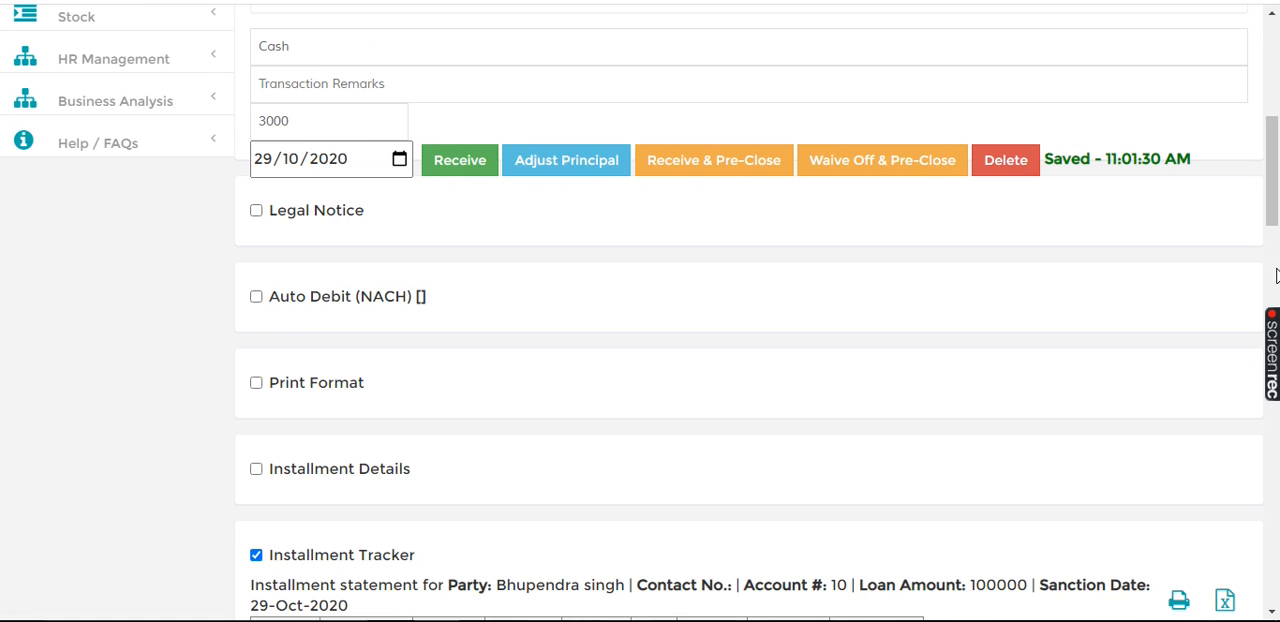
scroll(590, 175, down, 5)
click(399, 163)
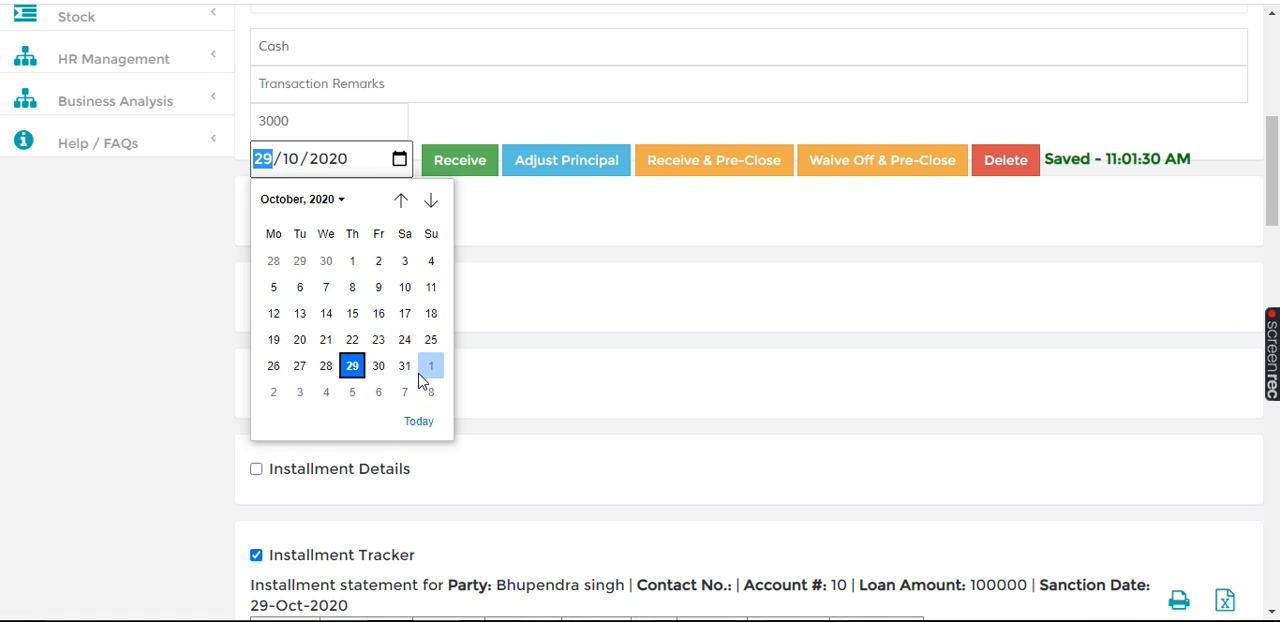
click(430, 201)
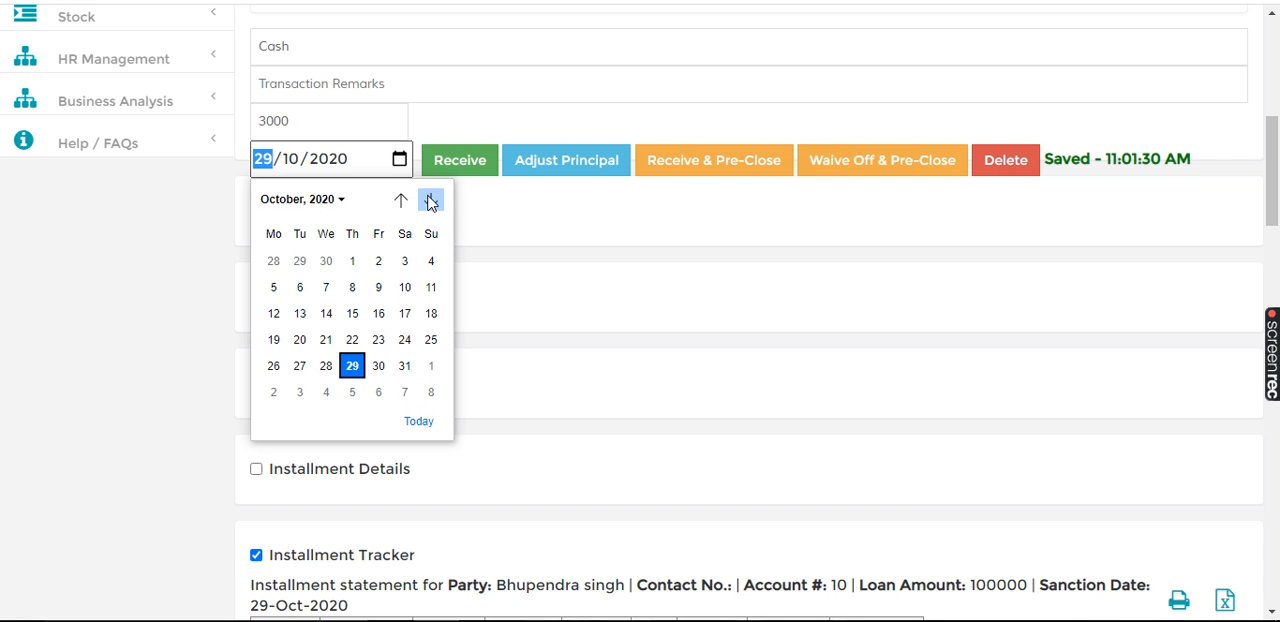
click(518, 225)
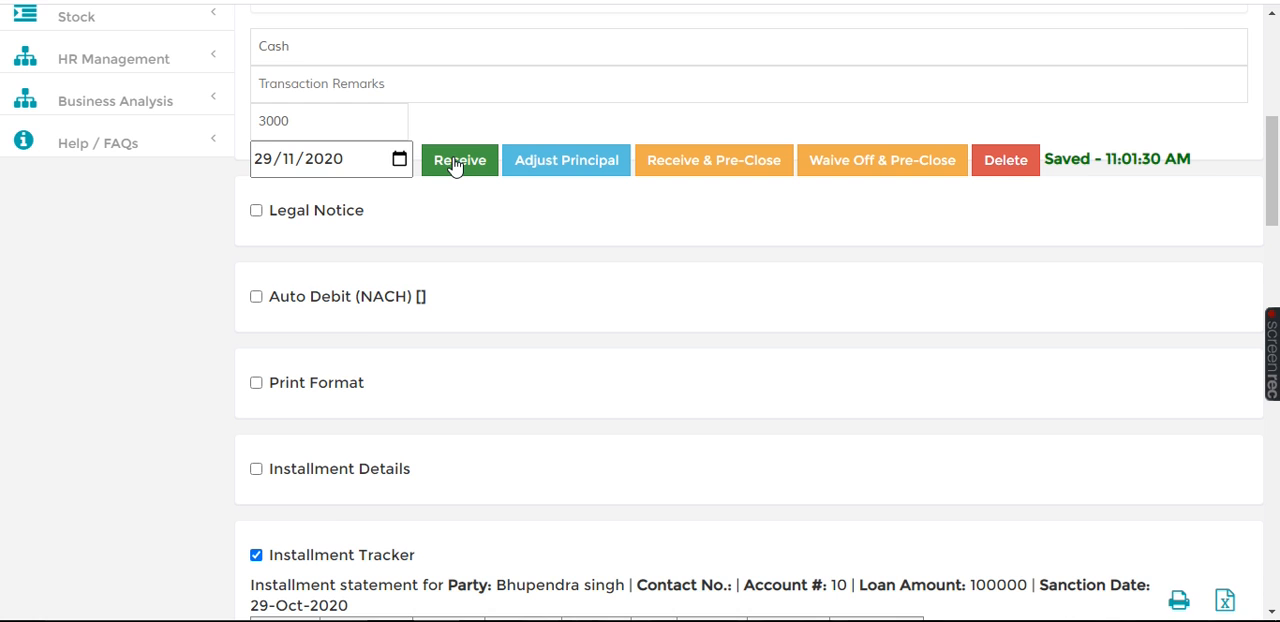
click(455, 165)
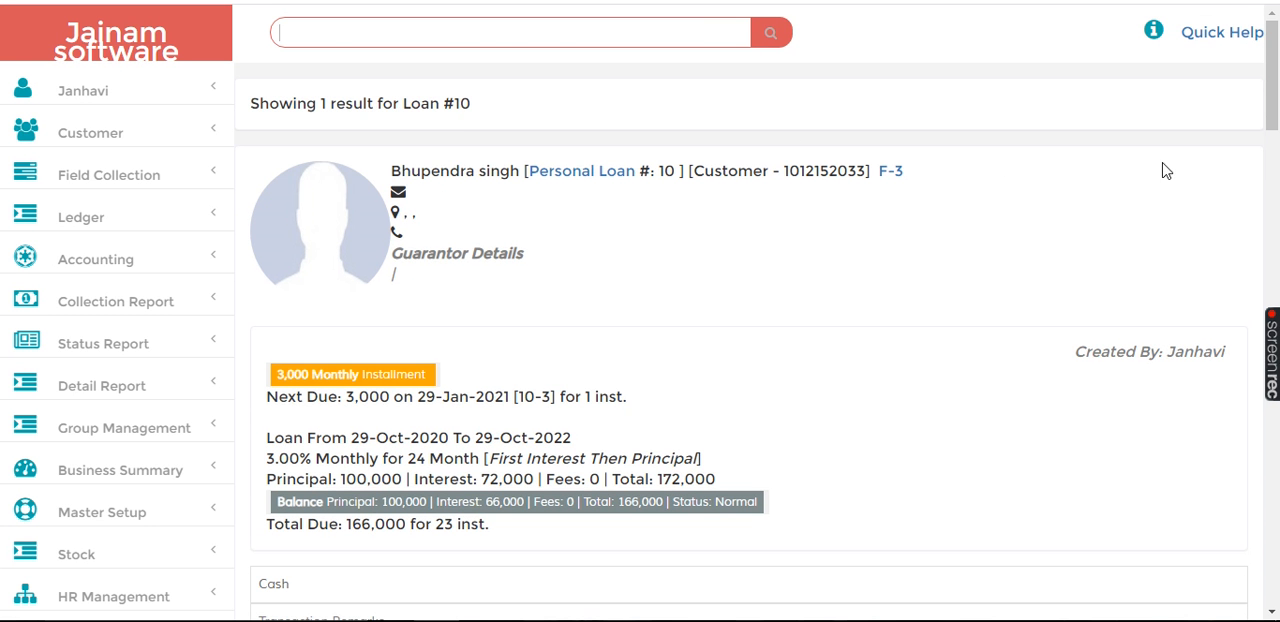
Step: Refresh the Installment Tracker and check that the second installment is recorded as received
click(1273, 157)
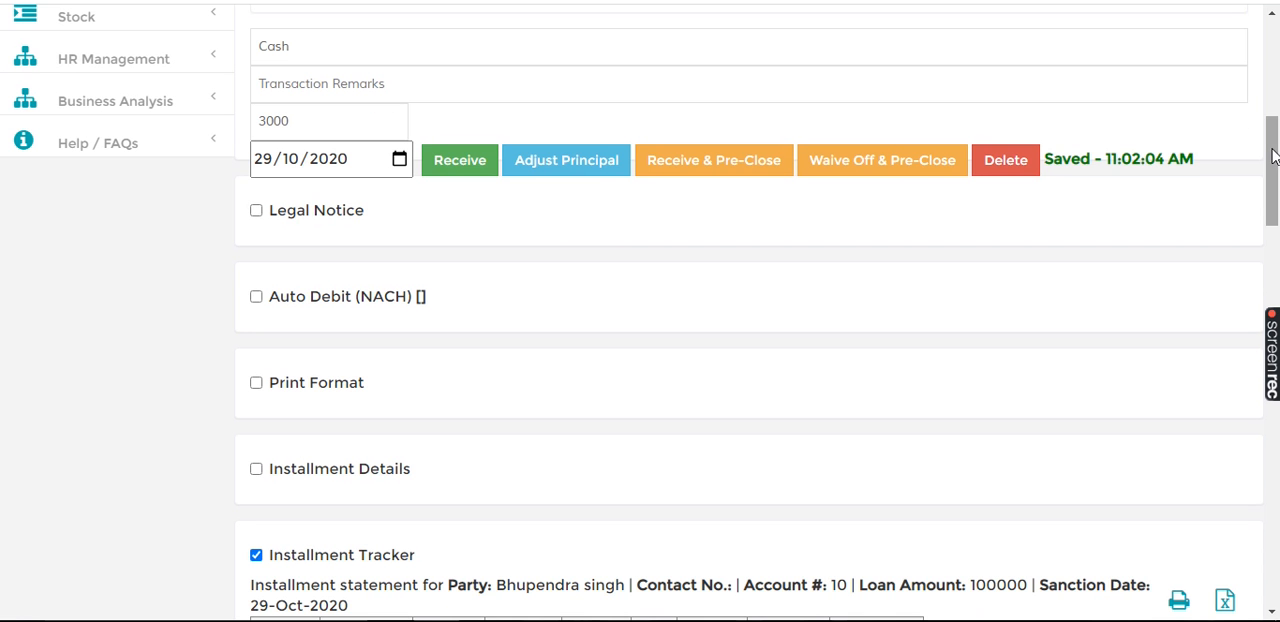
click(1272, 467)
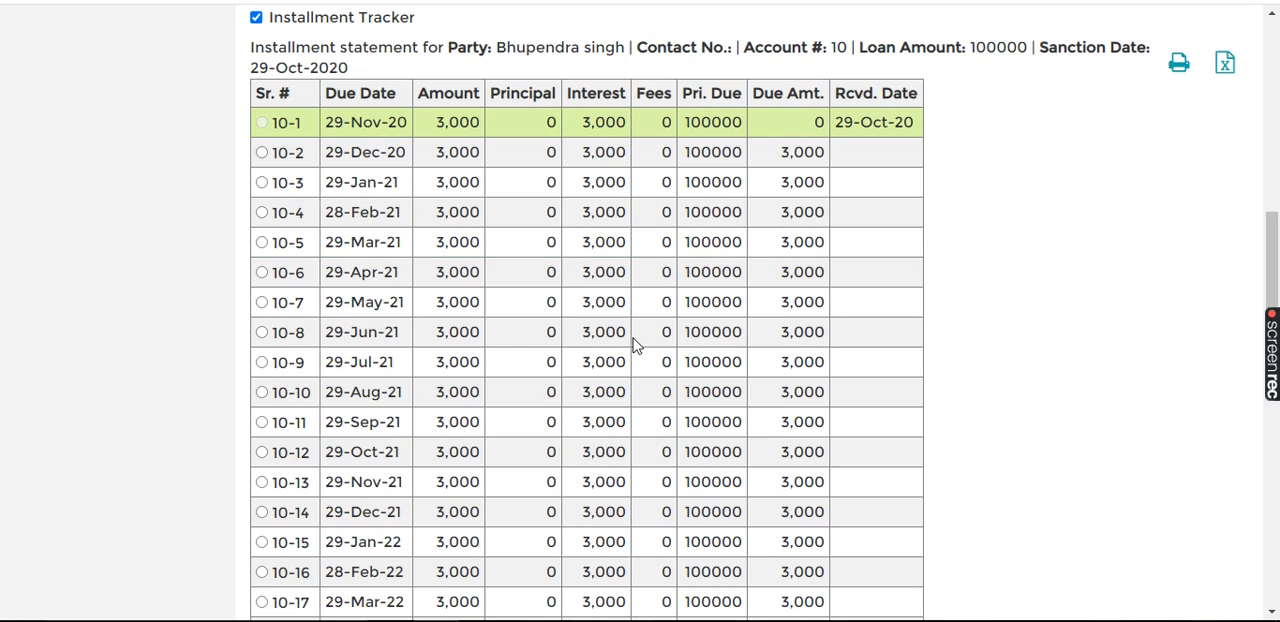
click(256, 18)
click(256, 18)
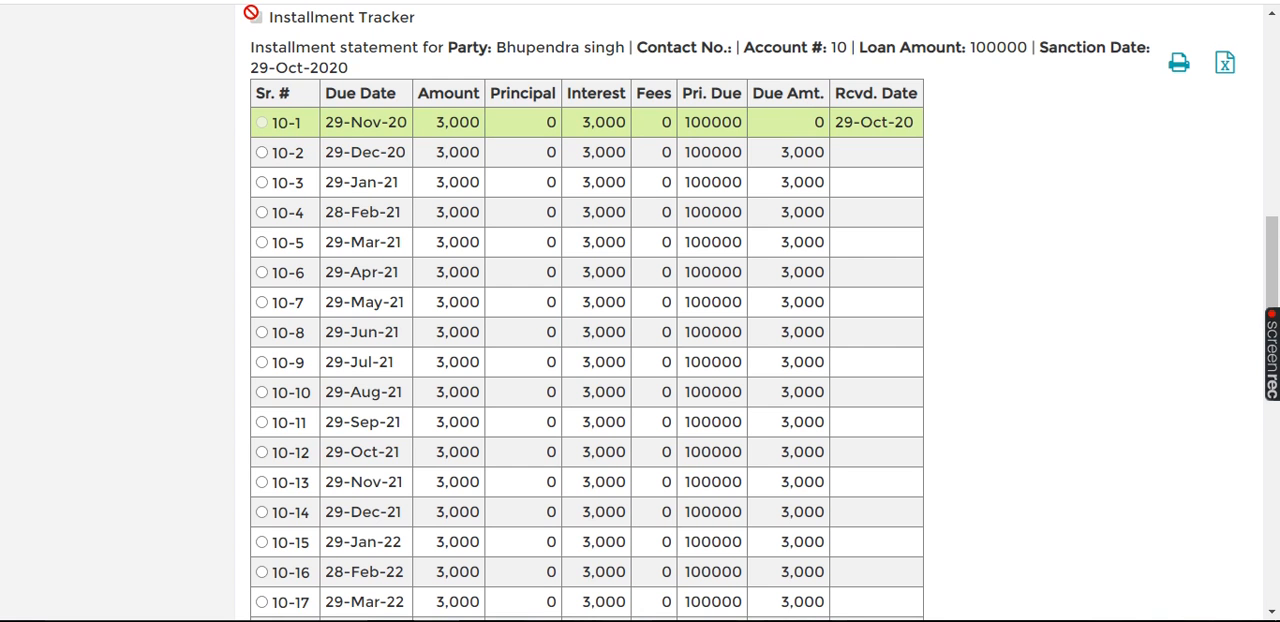
click(364, 158)
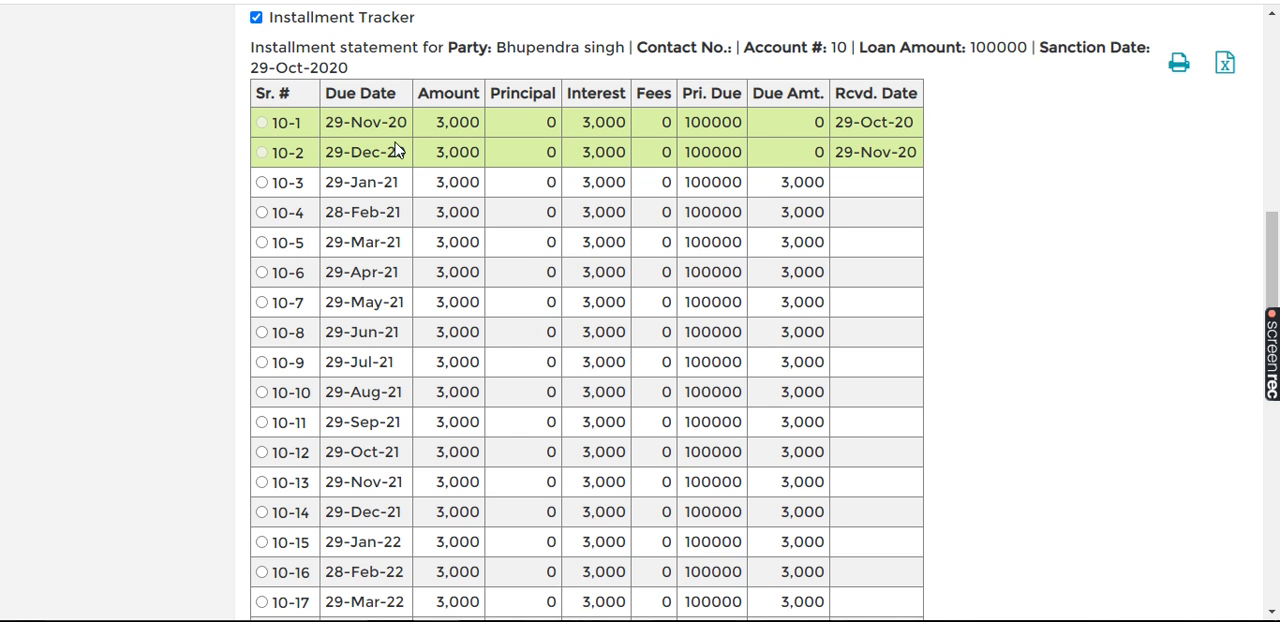
Step: Set the loan's amount to receive to 50000
click(1276, 64)
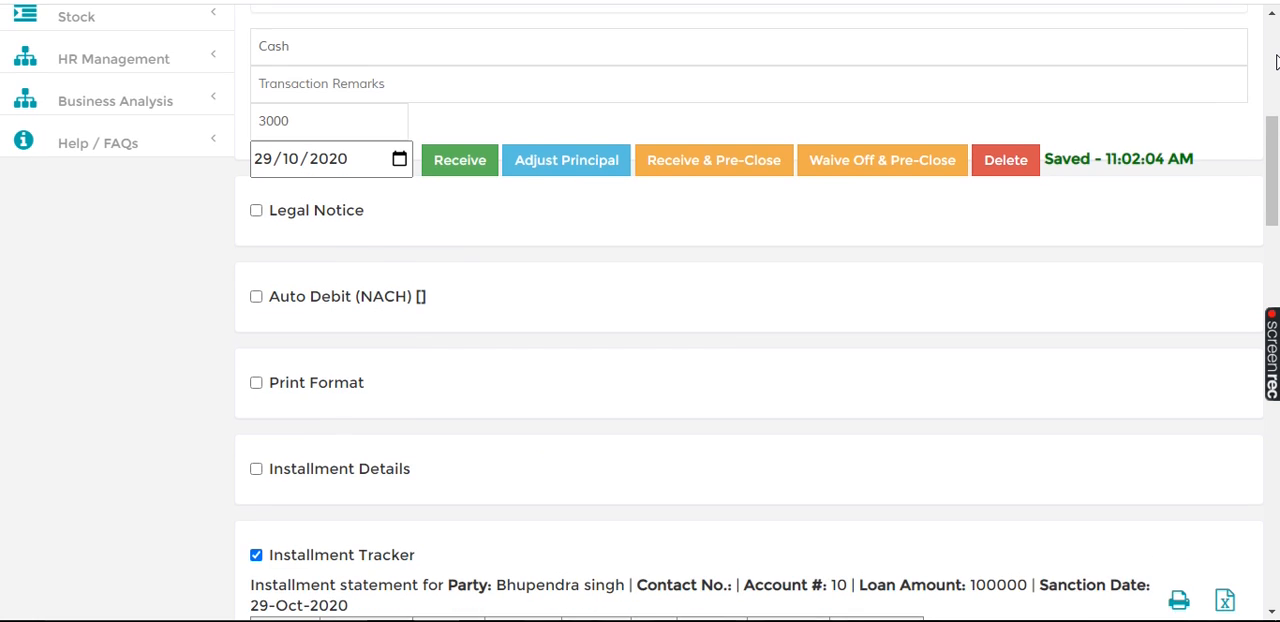
click(1276, 64)
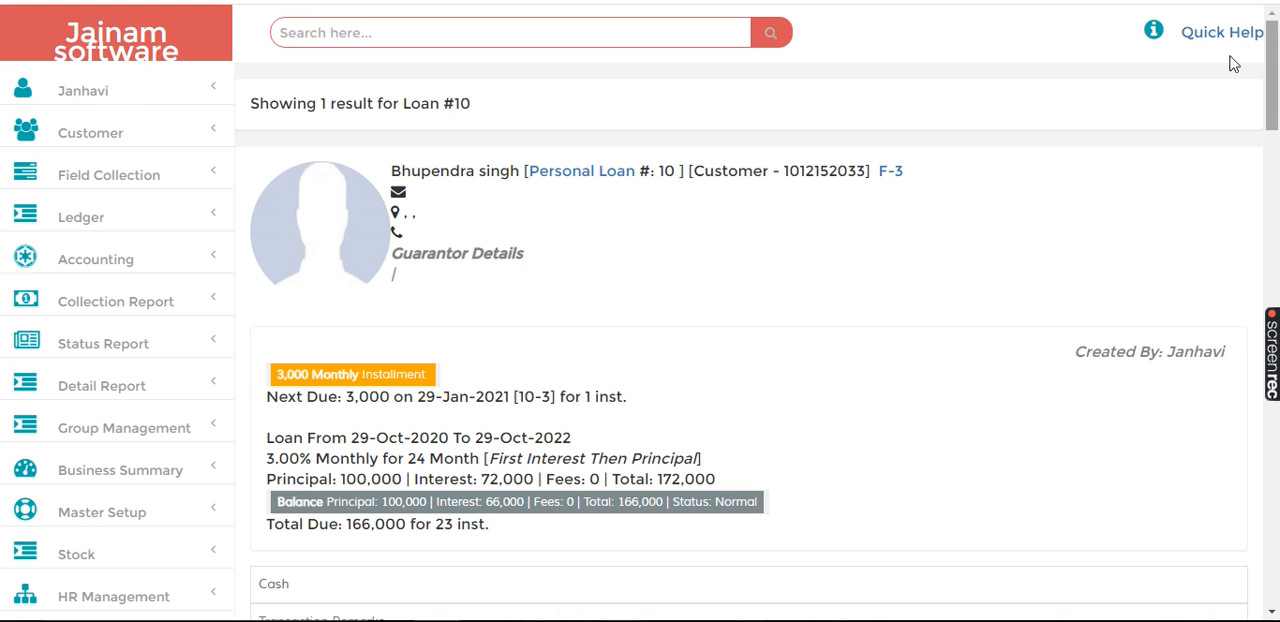
click(1271, 203)
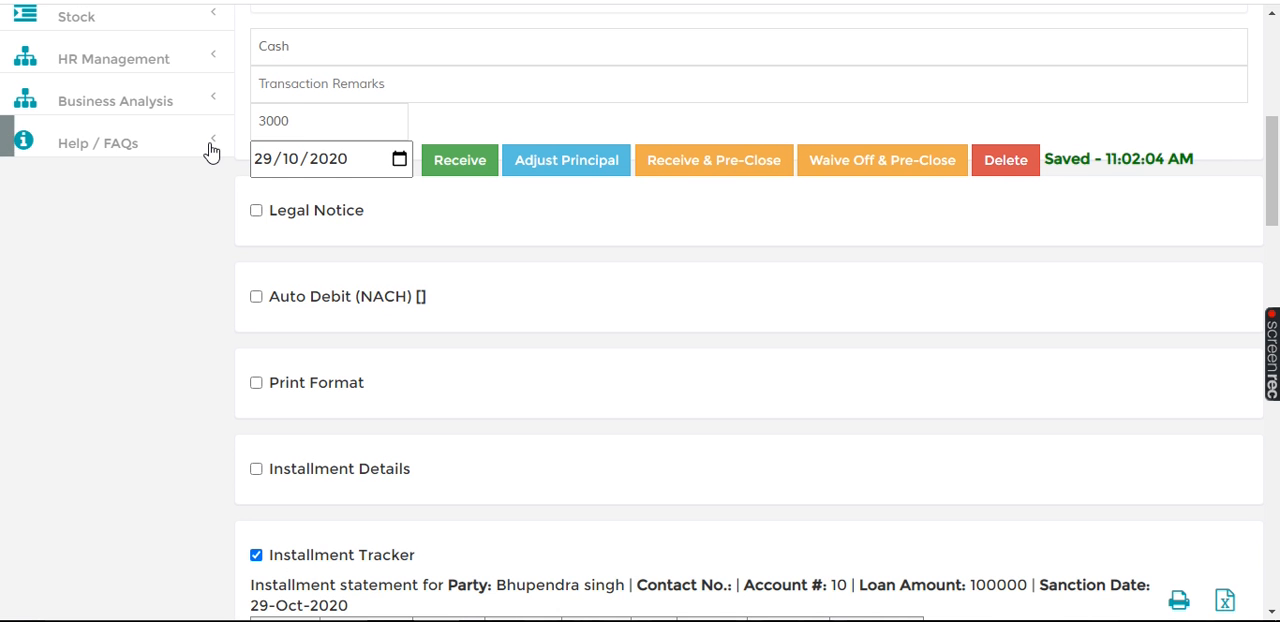
click(300, 122)
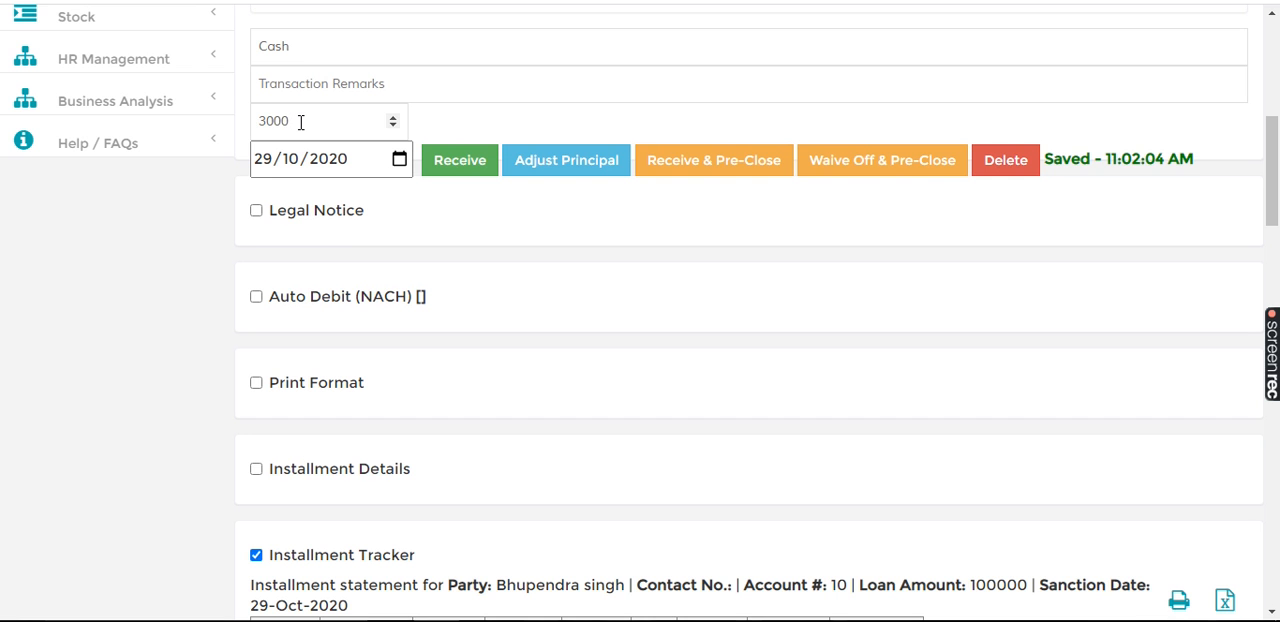
key(BackSpace)
key(BackSpace)
text(50000)
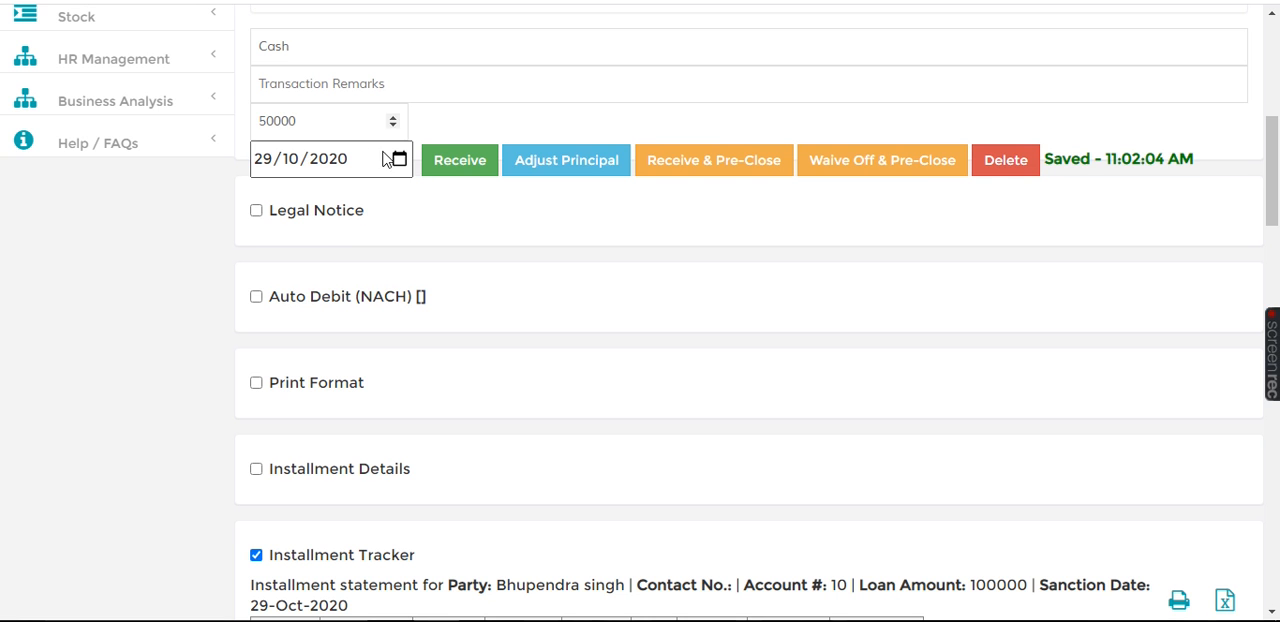
Step: Set the payment date to 29/12/2020 and apply the 50000 as a principal adjustment, accepting the interest recalculation
click(399, 160)
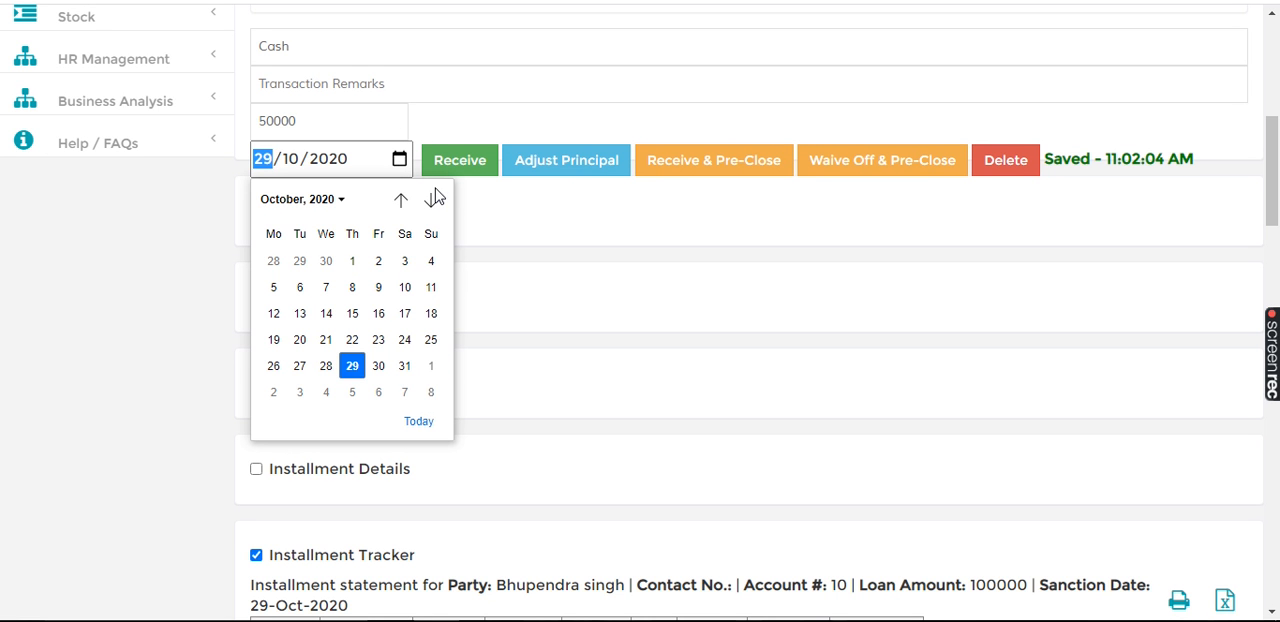
click(430, 200)
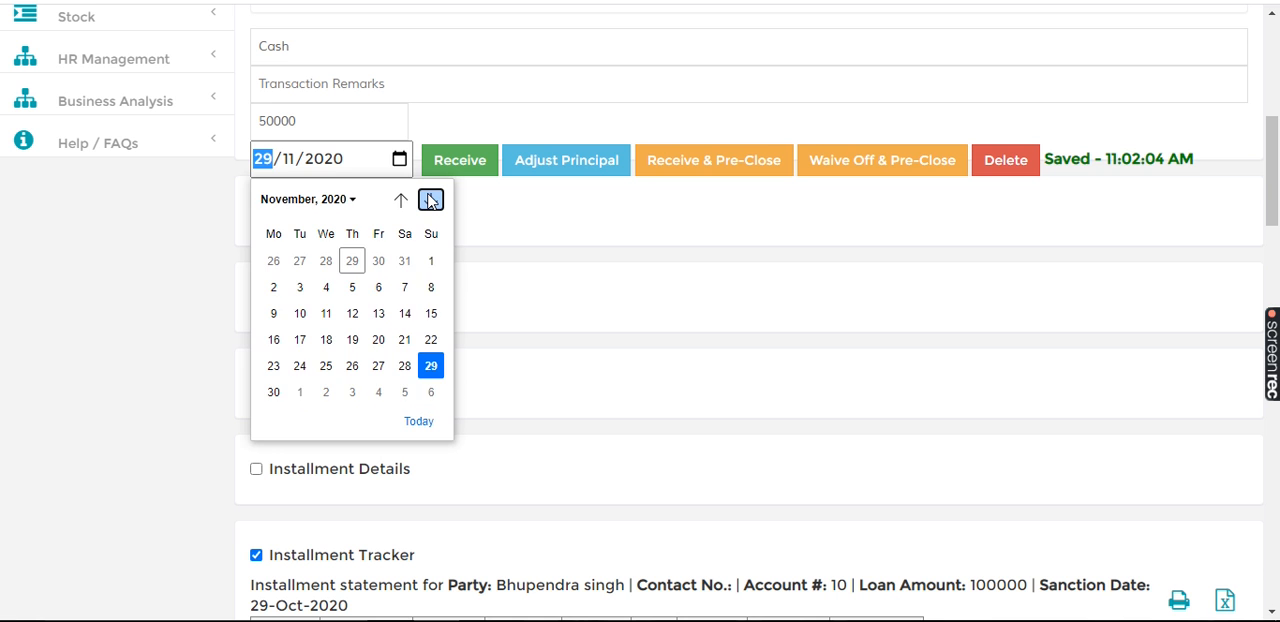
click(430, 200)
click(547, 239)
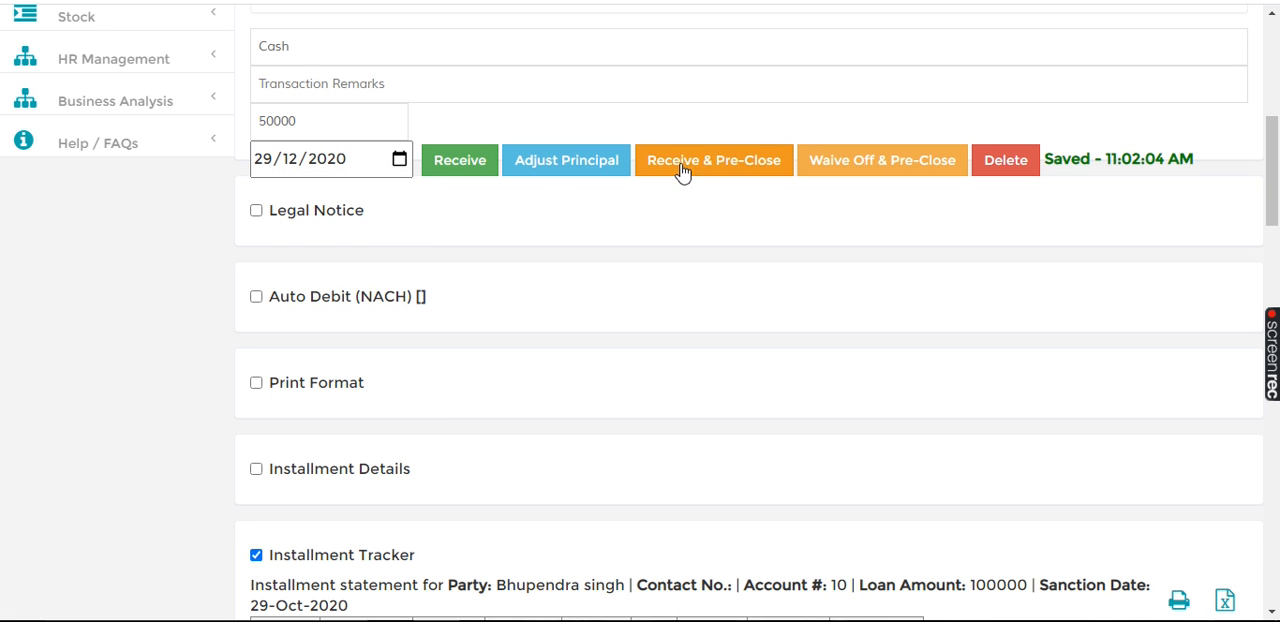
click(551, 168)
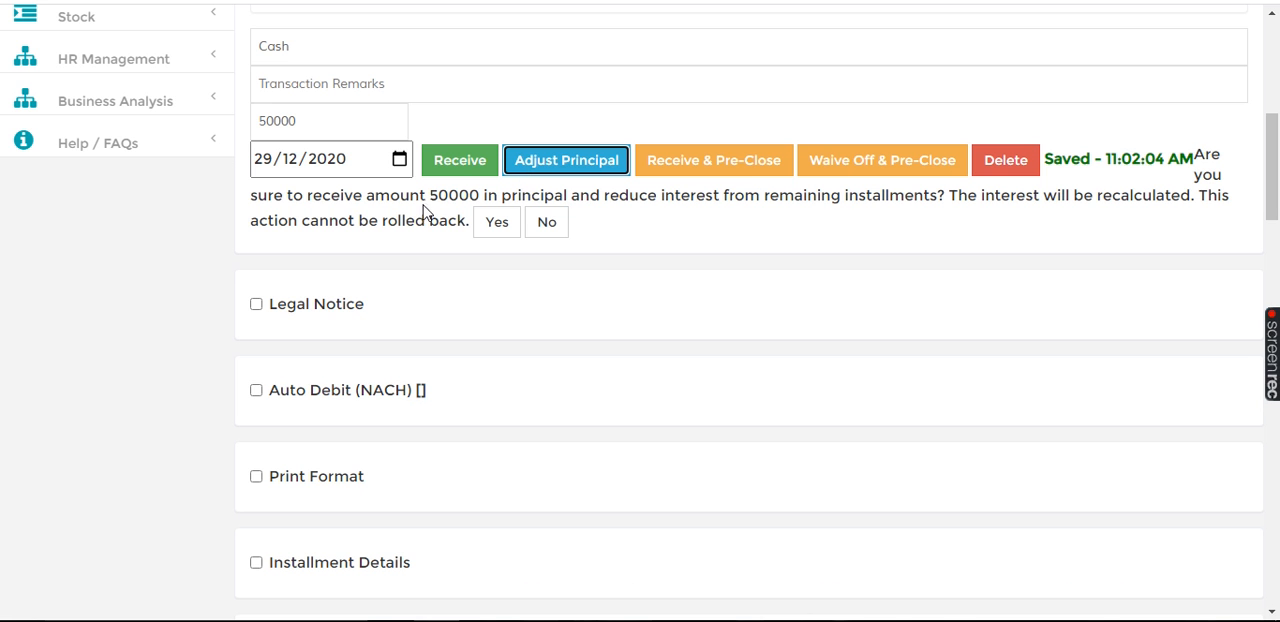
click(496, 222)
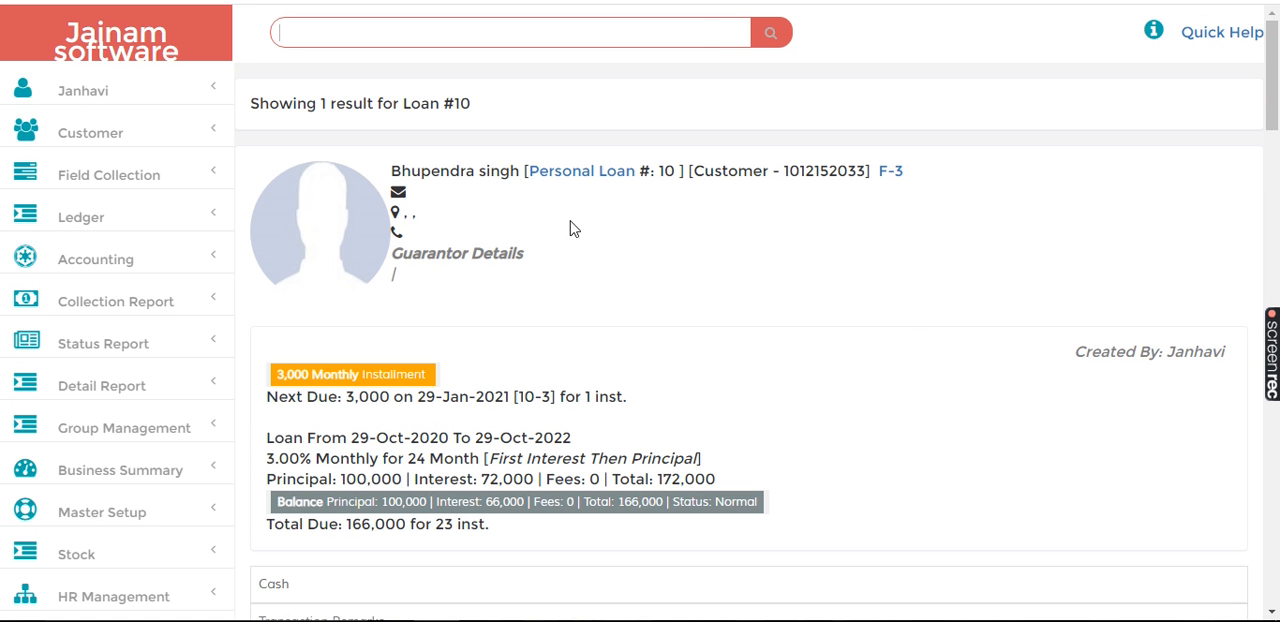
Step: Reload the Installment Tracker and examine the principal payment and the recalculated amounts of the remaining installments
click(1272, 240)
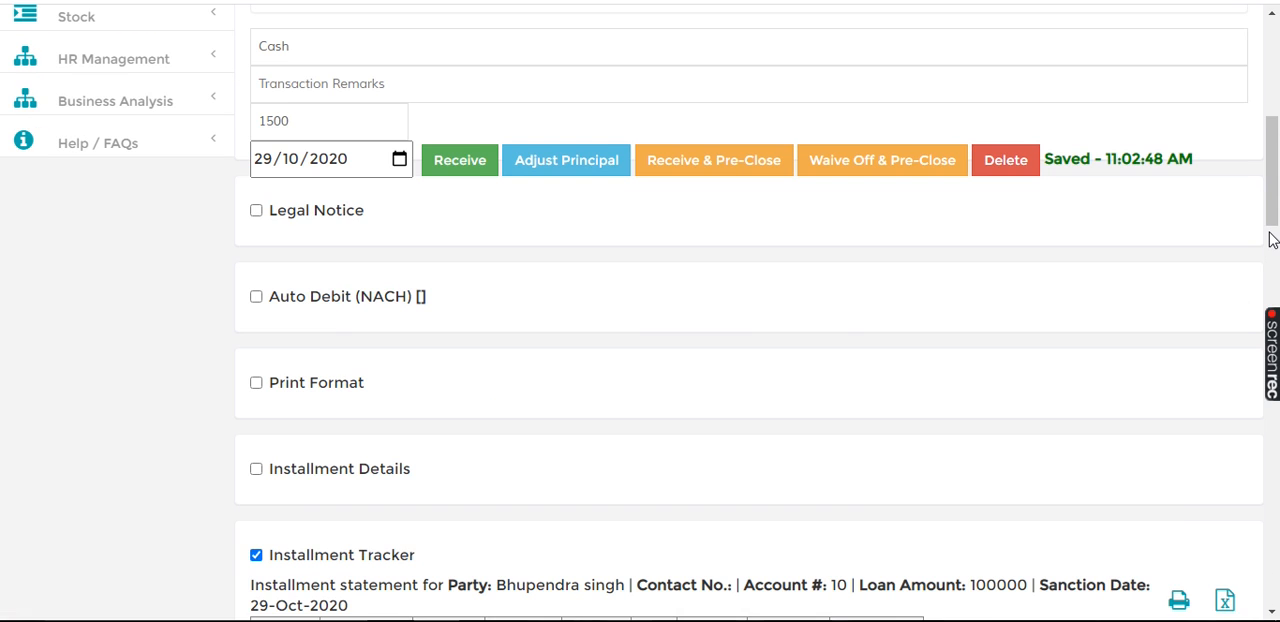
click(1274, 501)
click(256, 17)
click(256, 17)
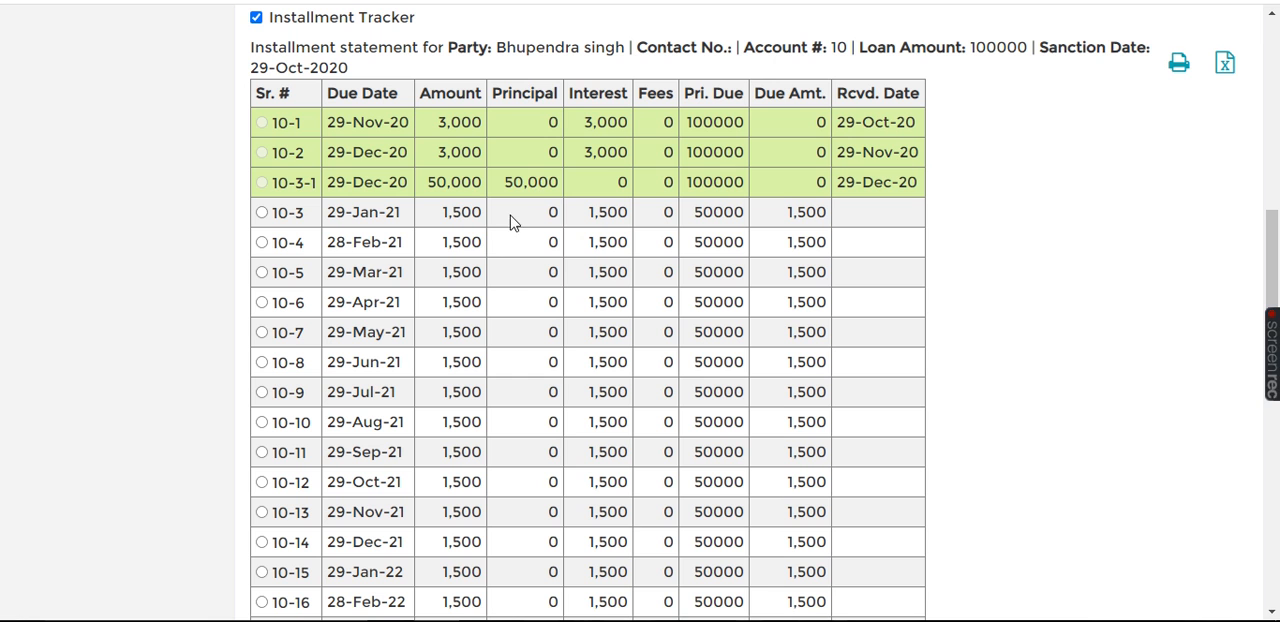
double_click(471, 217)
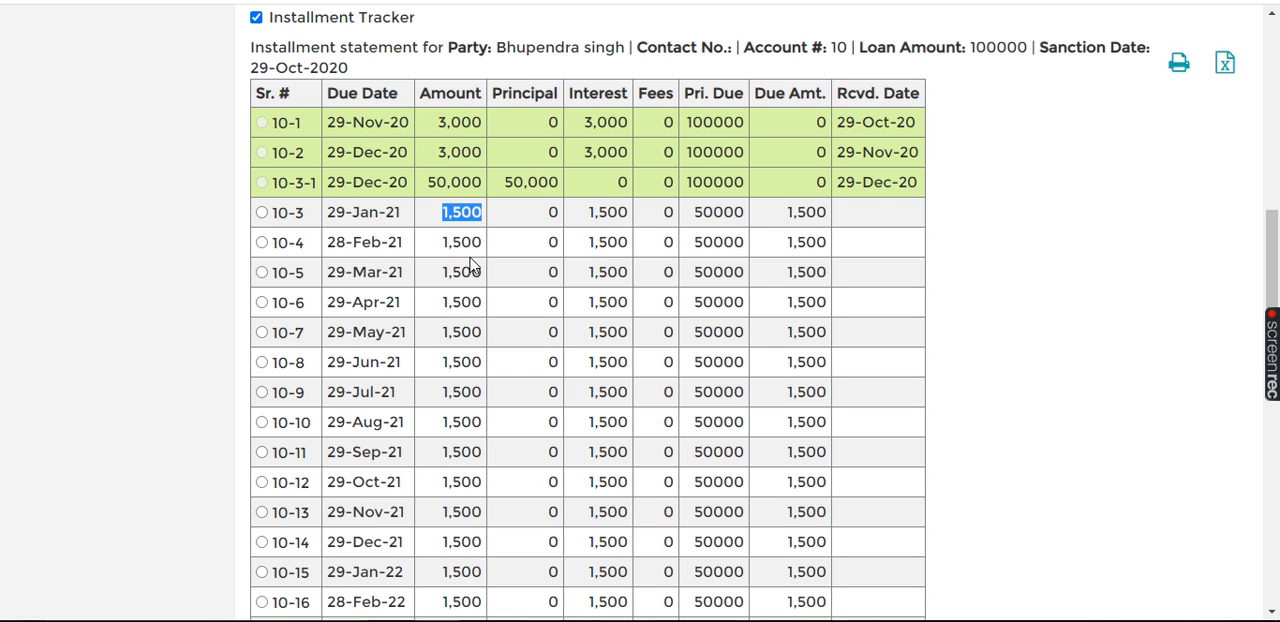
double_click(461, 331)
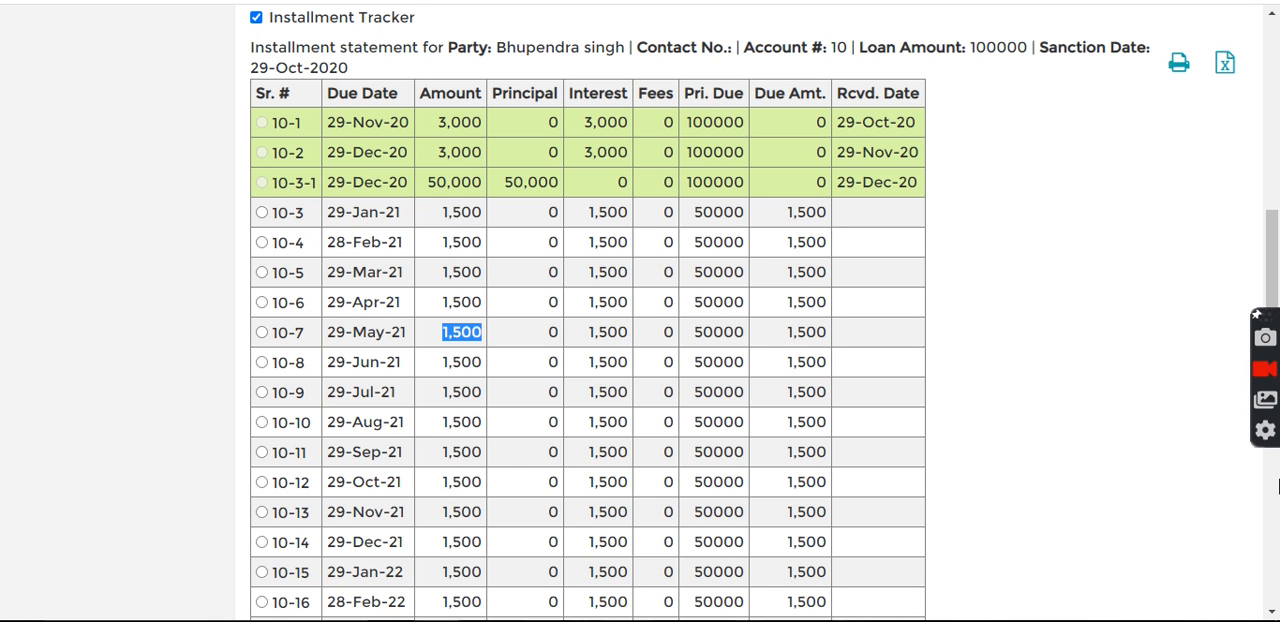
Step: Extend the interest of the 29-Oct-22 installment for 6 more installments and confirm the extension
scroll(1273, 470, down, 5)
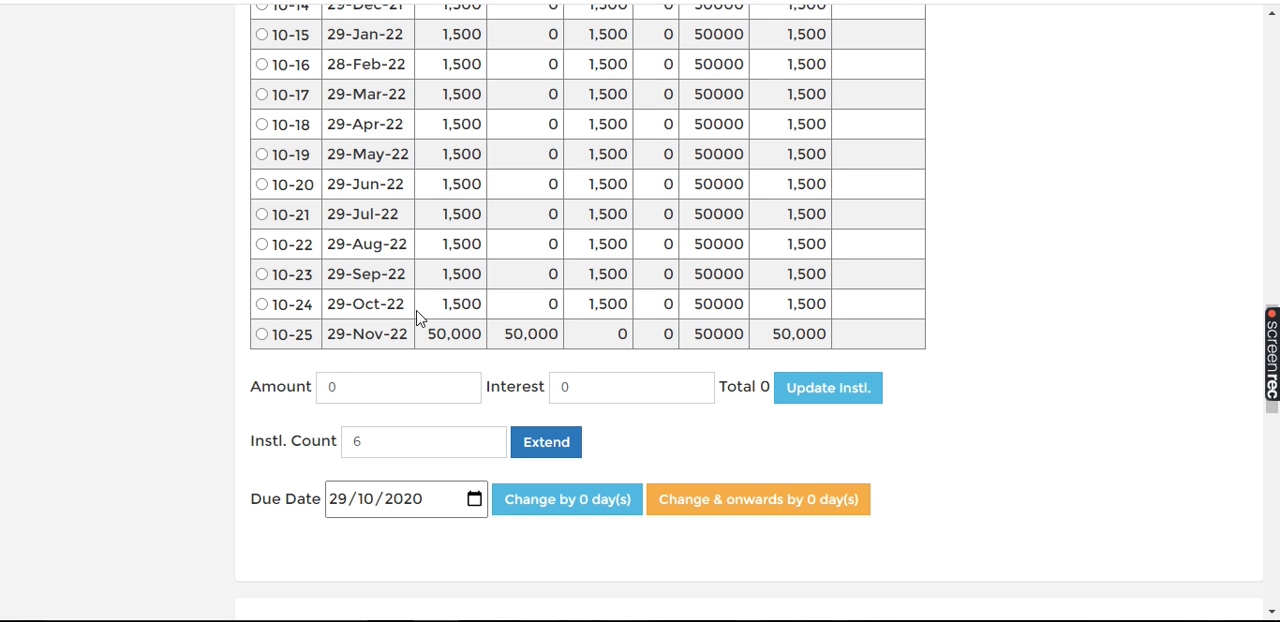
click(262, 306)
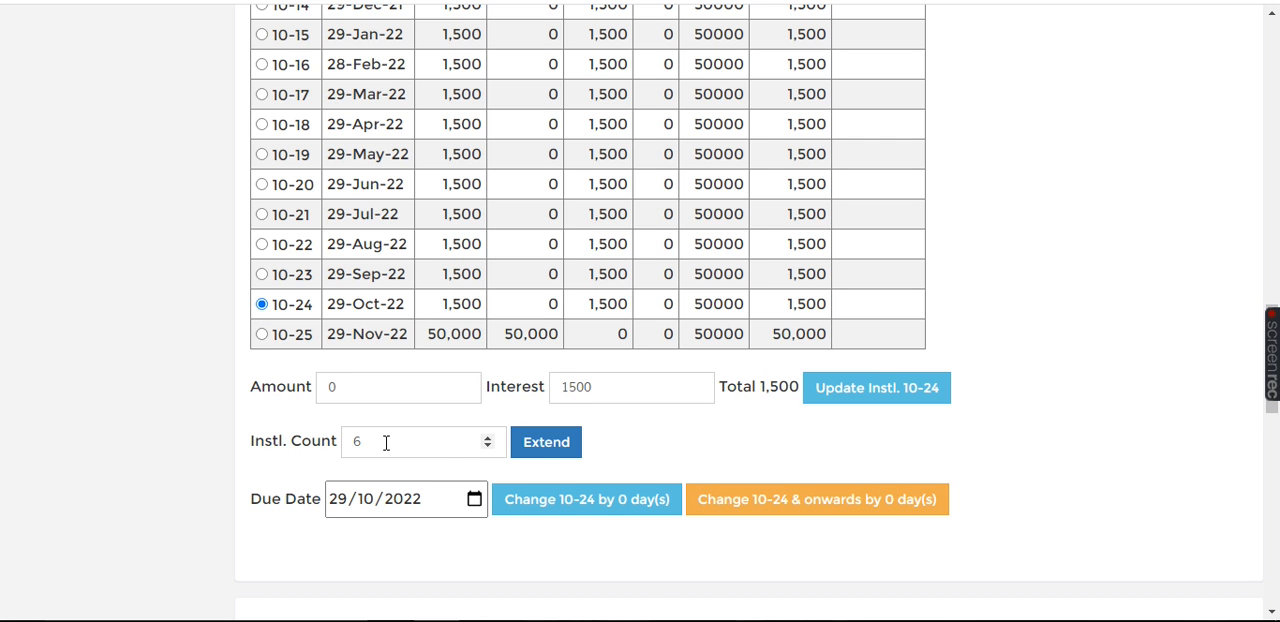
click(546, 445)
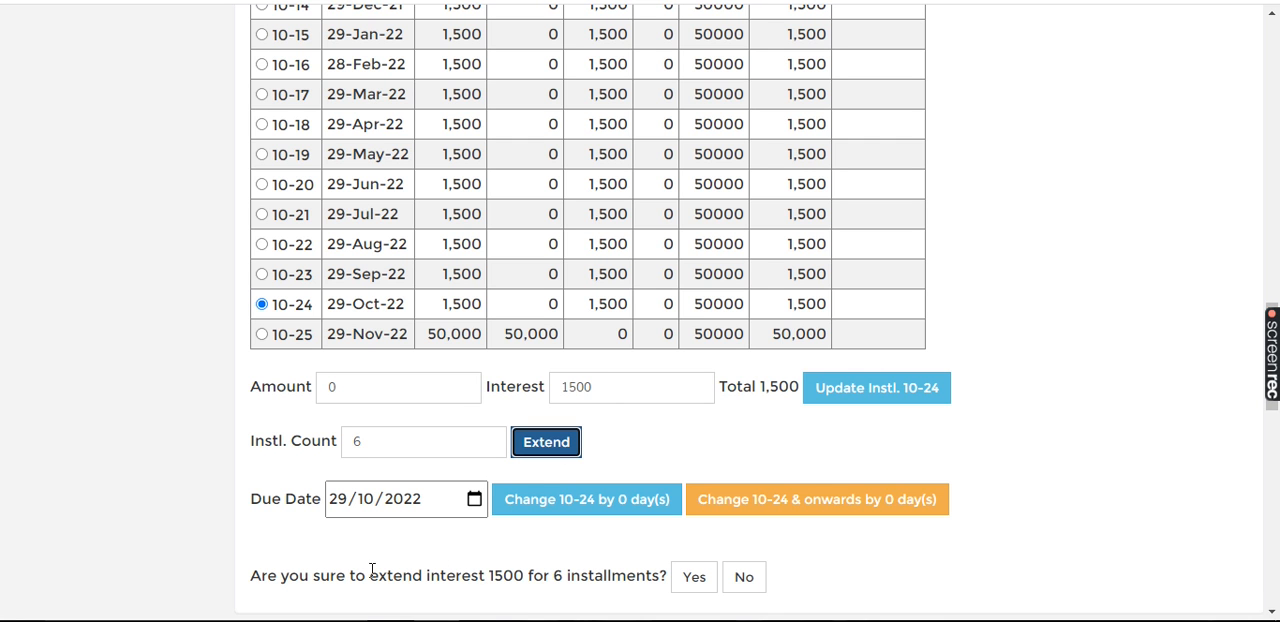
click(695, 580)
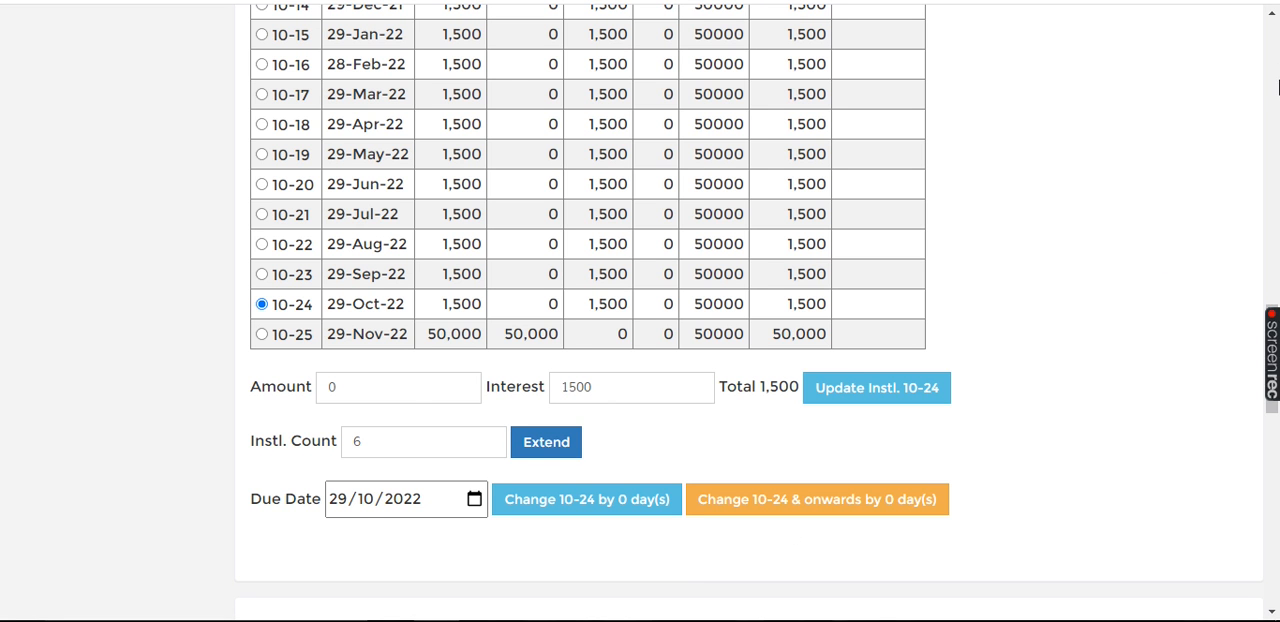
Step: Reload the Installment Tracker and examine the added interest installments and the due date of the final principal installment
click(1272, 115)
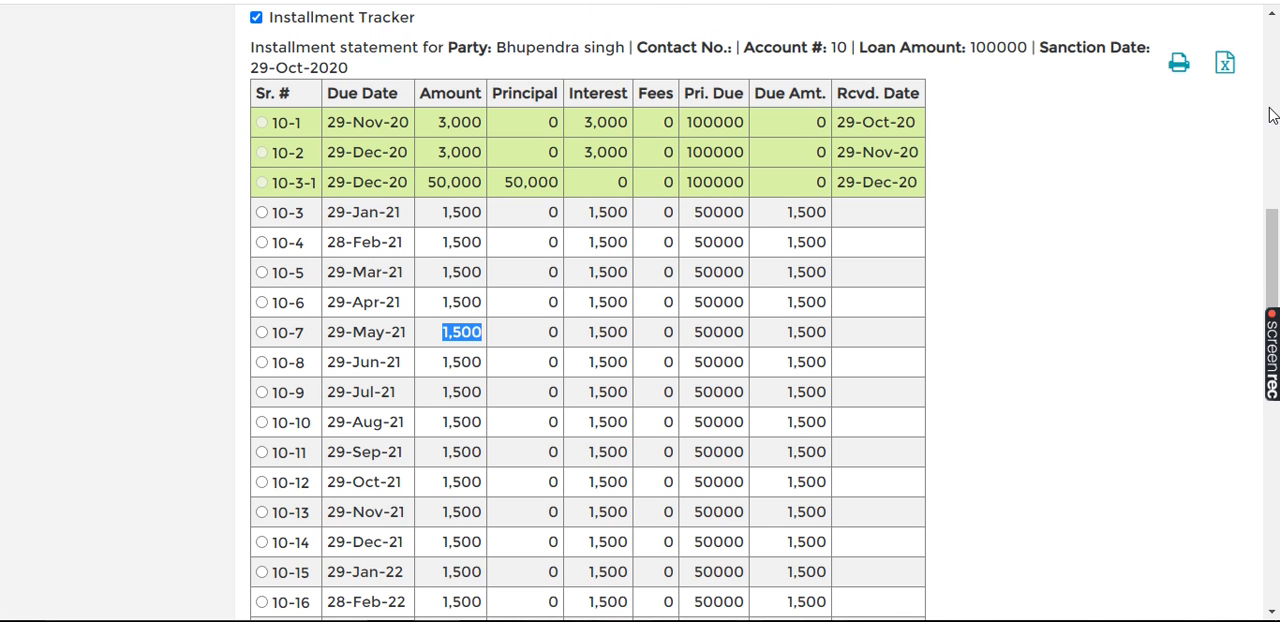
click(257, 19)
click(257, 19)
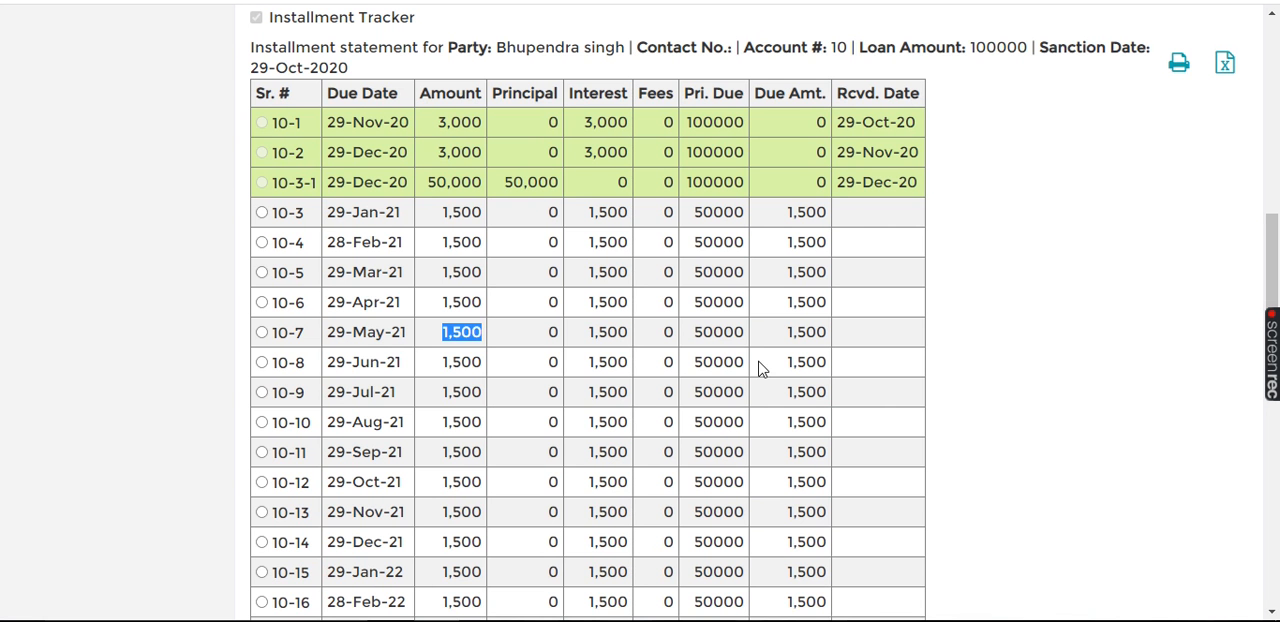
click(1274, 440)
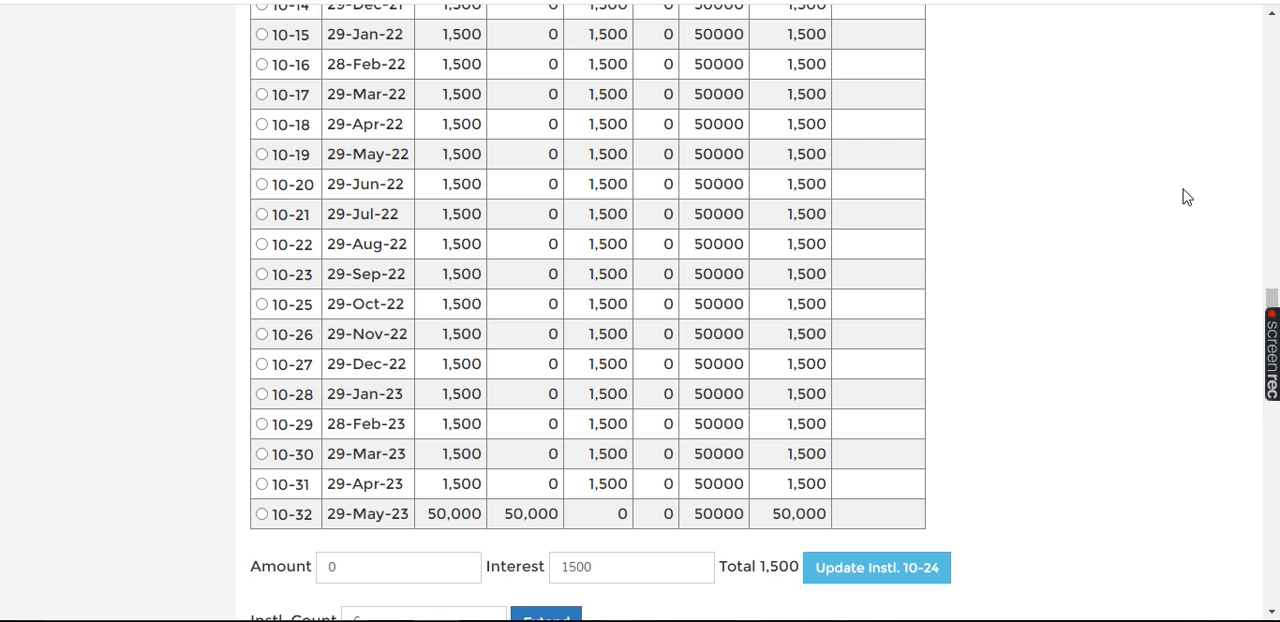
Step: Leave the loan's details and return to the software's welcome page
click(1274, 153)
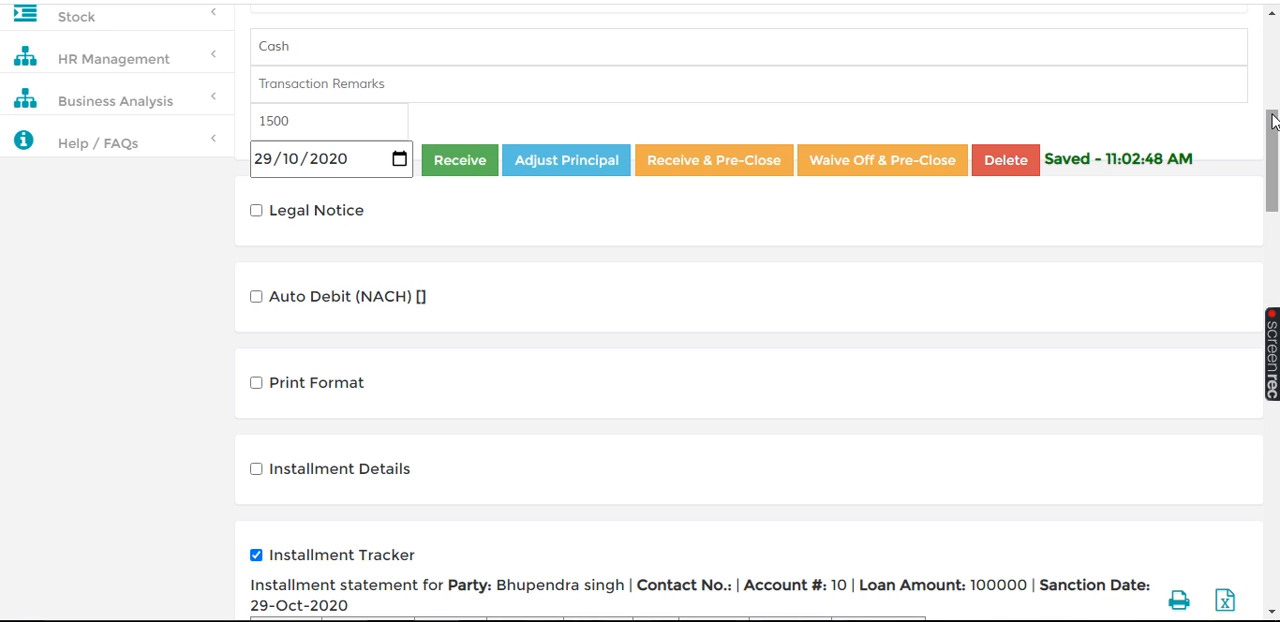
click(1274, 121)
click(1274, 87)
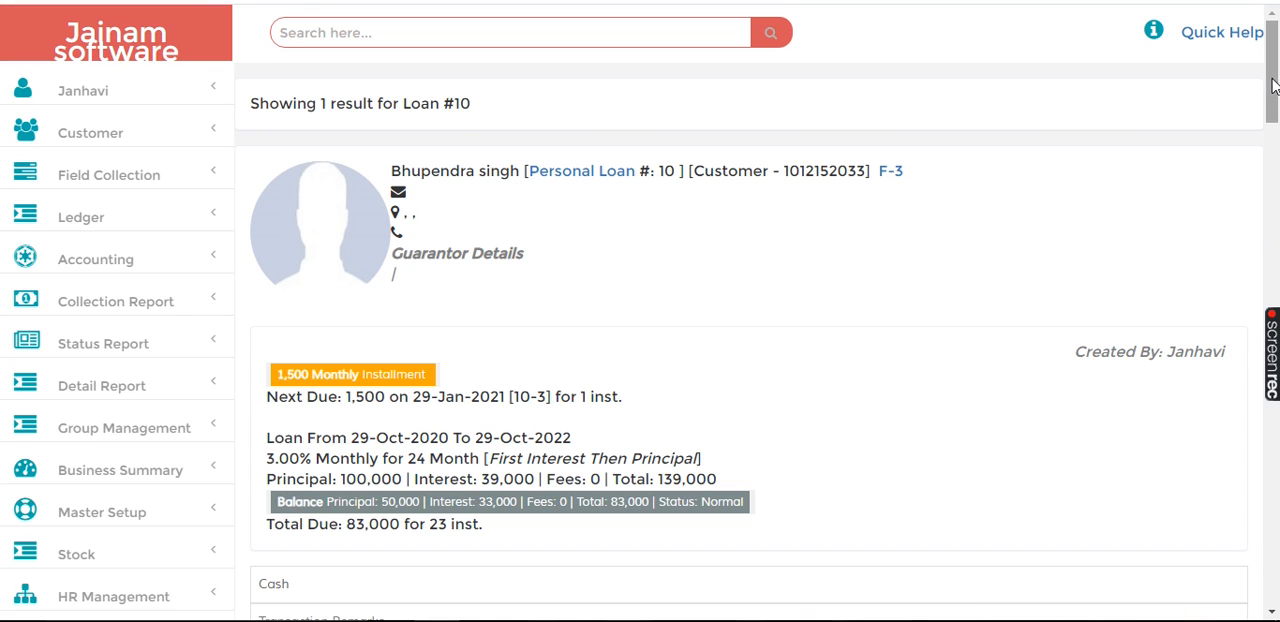
click(116, 24)
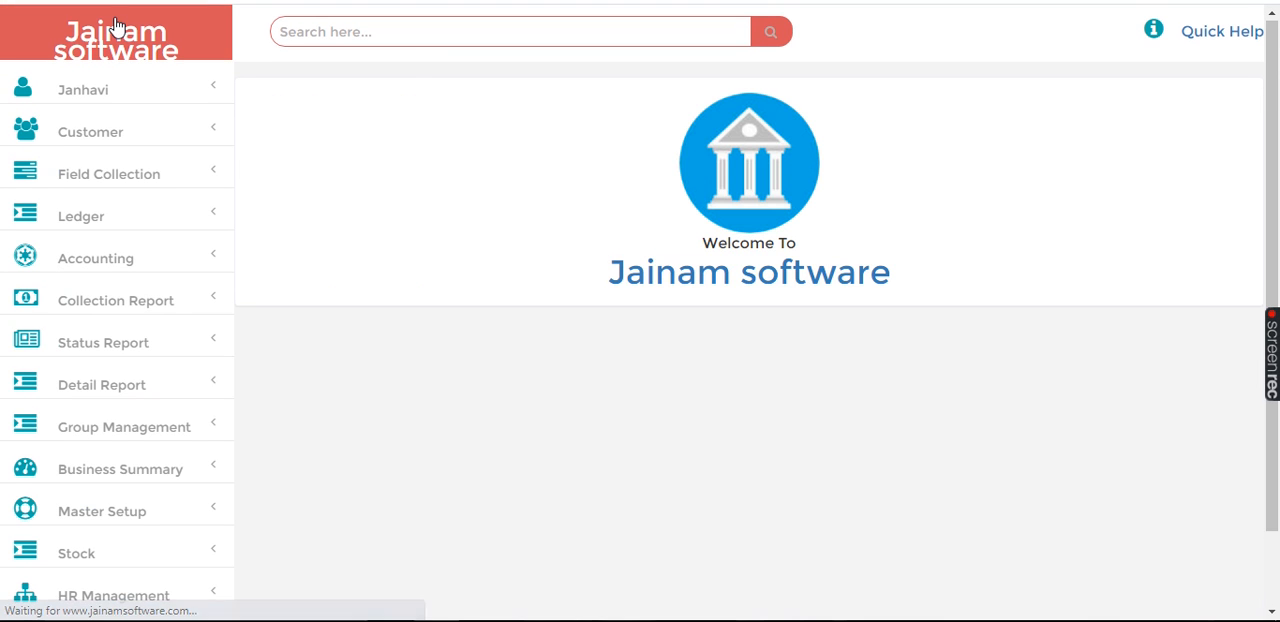